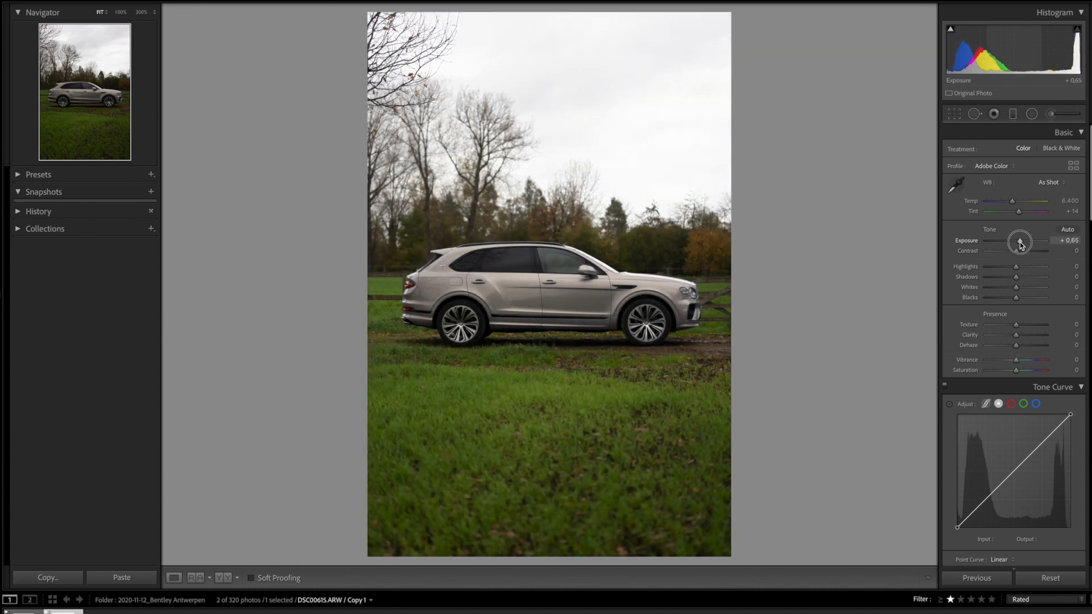
Set Basic tone to Exposure +0,75, Contrast +12, Highlights -94, Shadows +44, Whites +37, Blacks -8
drag(1021, 244, 1022, 244)
click(1018, 254)
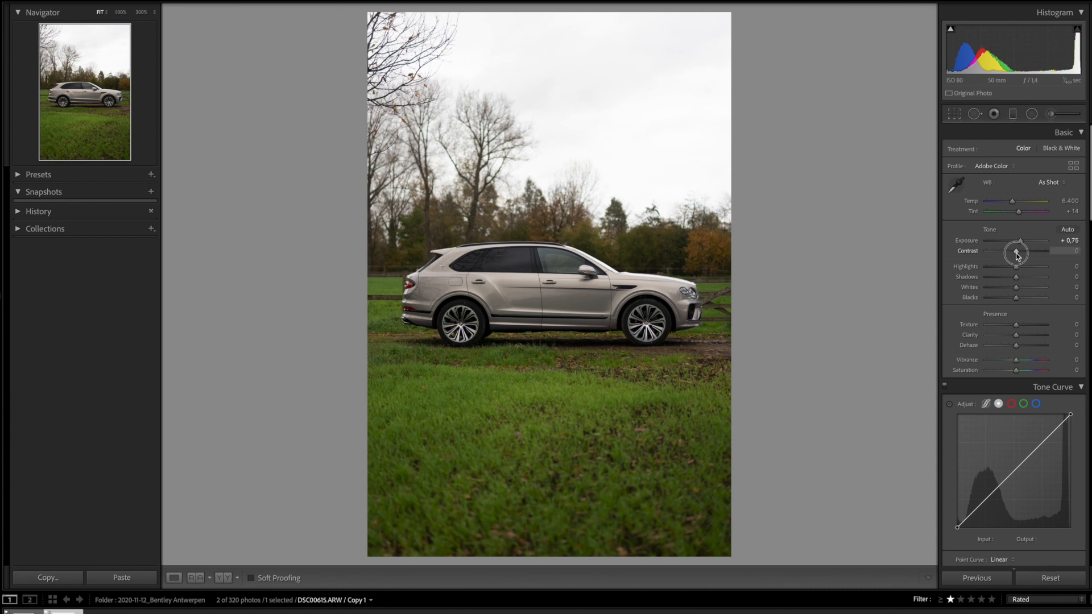
drag(1019, 256, 989, 268)
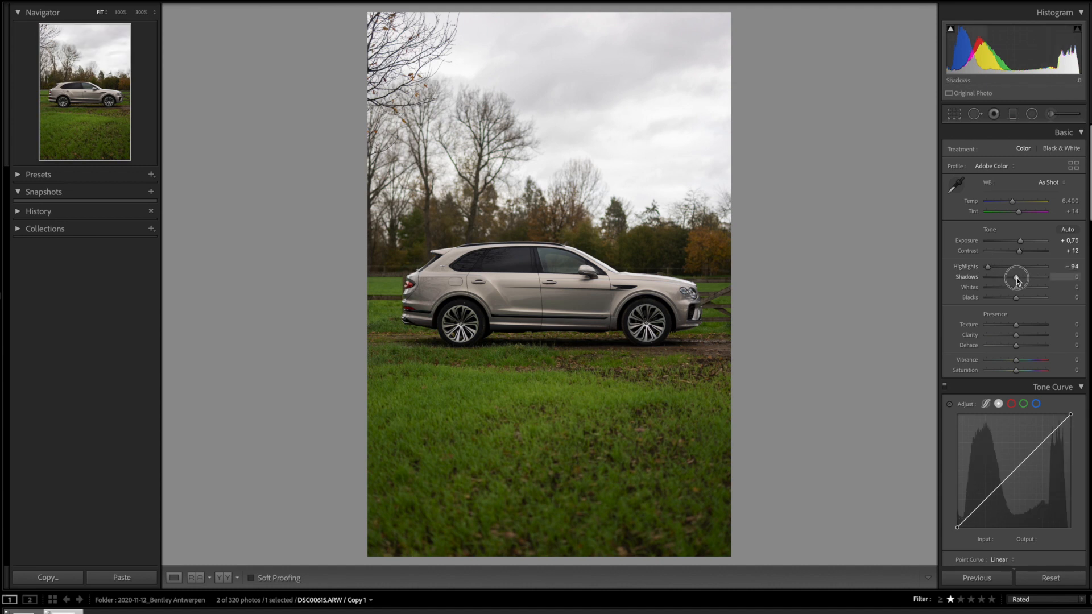
mouse_move(1018, 281)
mouse_down()
mouse_move(1031, 292)
mouse_move(1016, 301)
mouse_up()
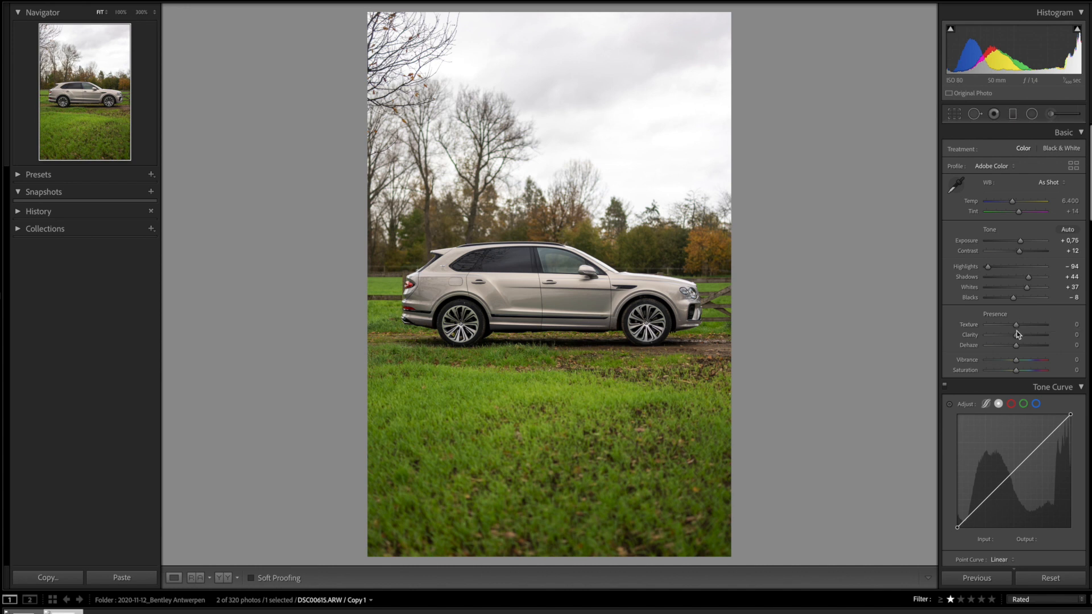
Set Presence to Clarity -8, Dehaze -7, Vibrance +23 and Saturation -15
drag(1018, 337, 1016, 351)
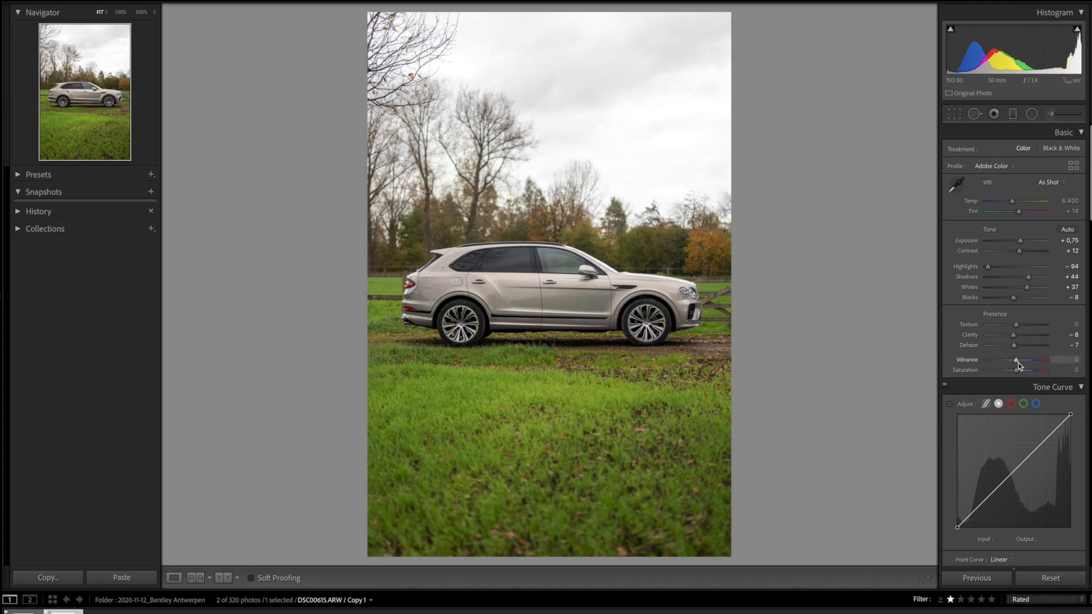
mouse_move(1019, 362)
mouse_down()
mouse_move(1029, 365)
mouse_move(1013, 374)
mouse_up()
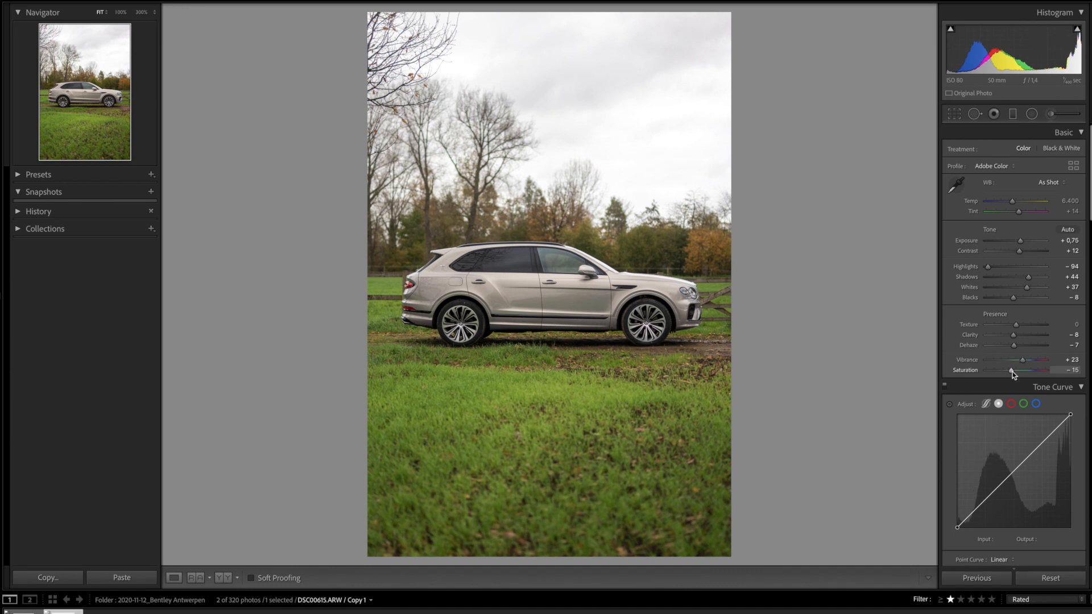
scroll(1013, 373, down, 4)
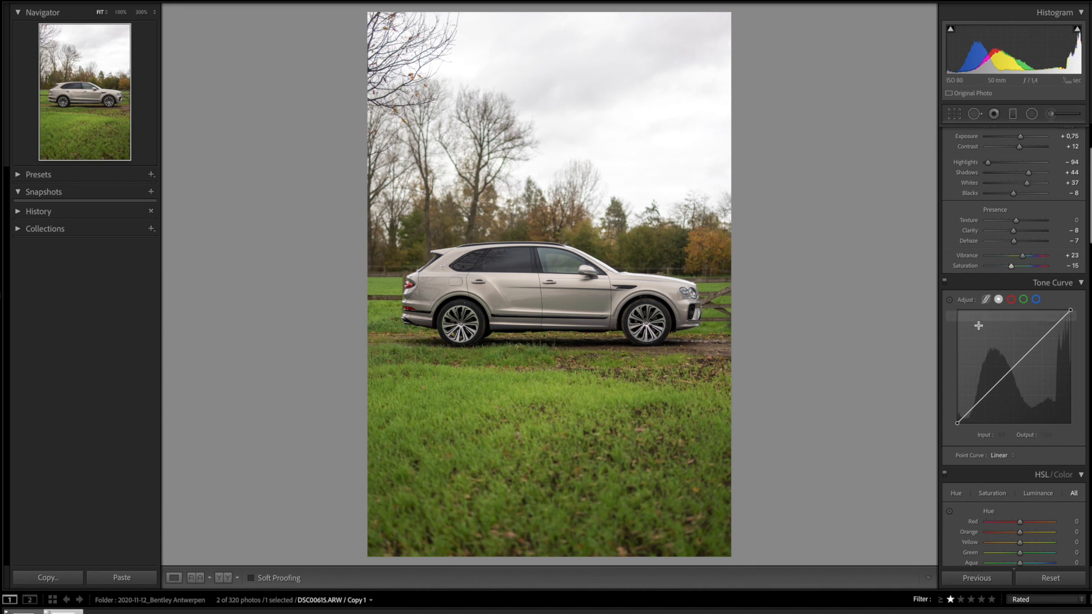
Shape a custom tone curve with raised upper tones and the black point lifted to output 24
click(986, 396)
click(1044, 340)
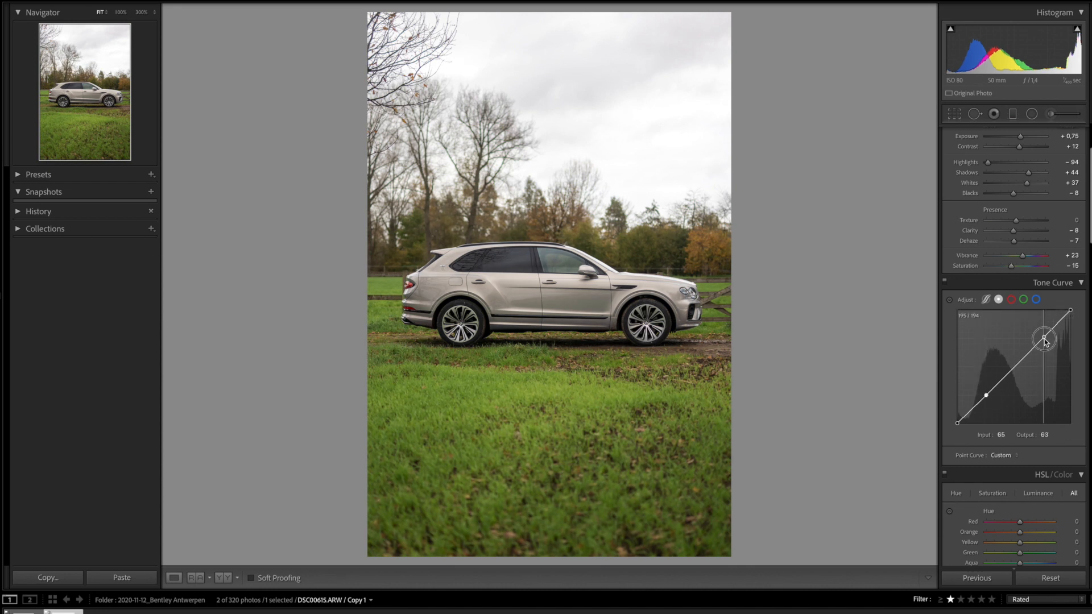
drag(987, 395, 991, 396)
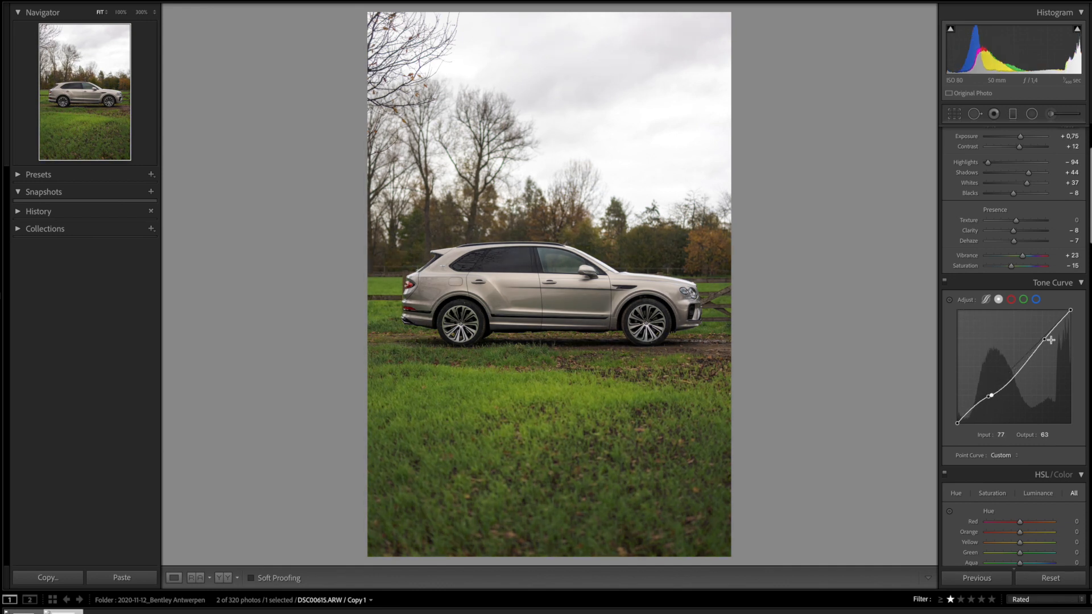
key(ctrl+z)
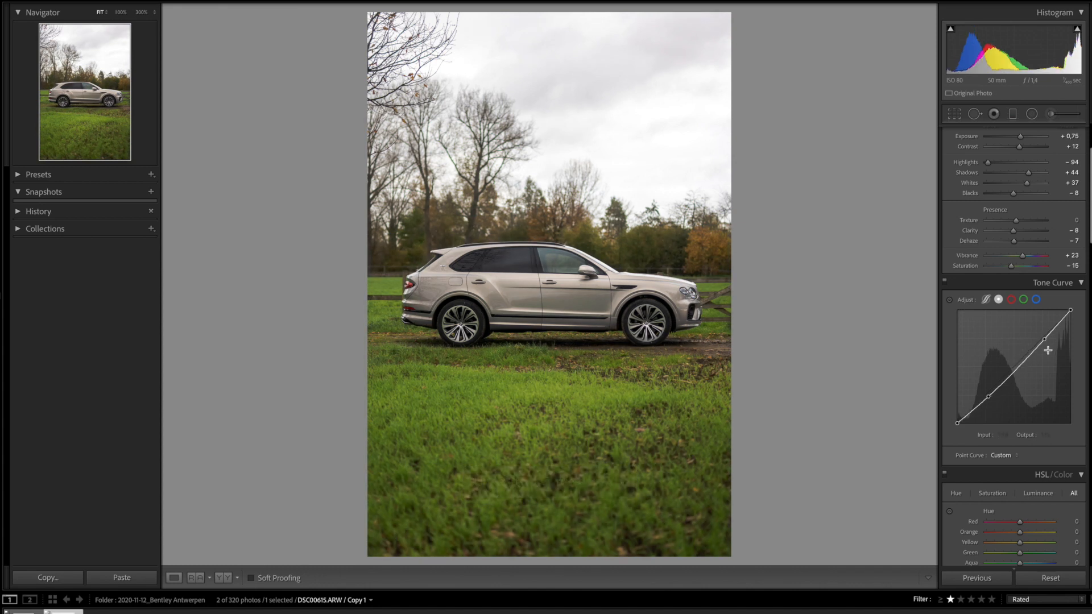
drag(1045, 338, 1042, 339)
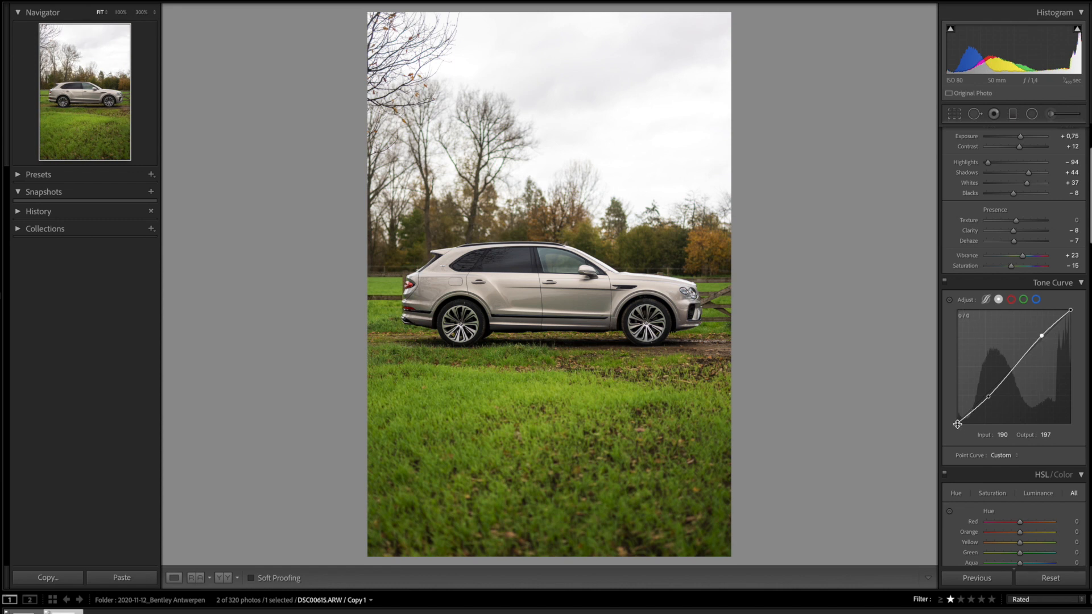
drag(958, 424, 958, 412)
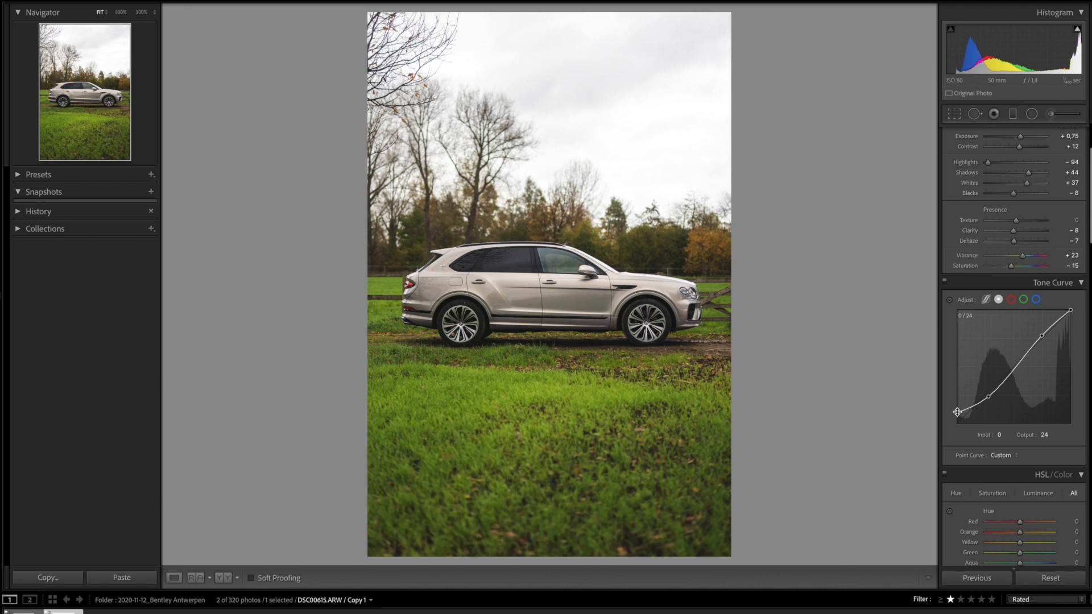
In HSL/Color (All), shift hues to Yellow -91, Green -100 and Blue -10
scroll(957, 412, down, 5)
scroll(957, 412, down, 4)
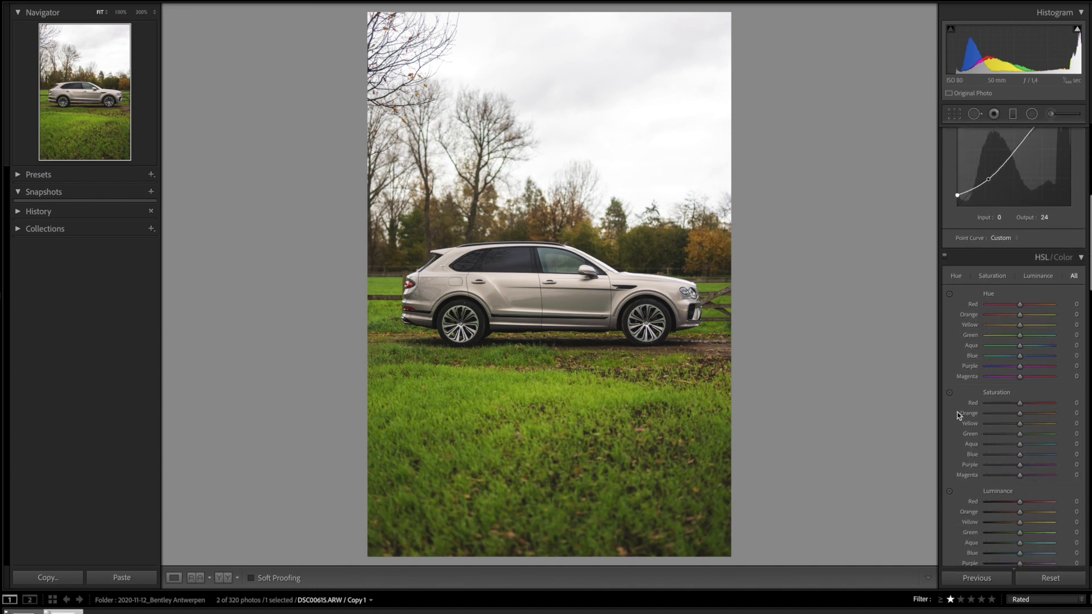
scroll(958, 411, down, 3)
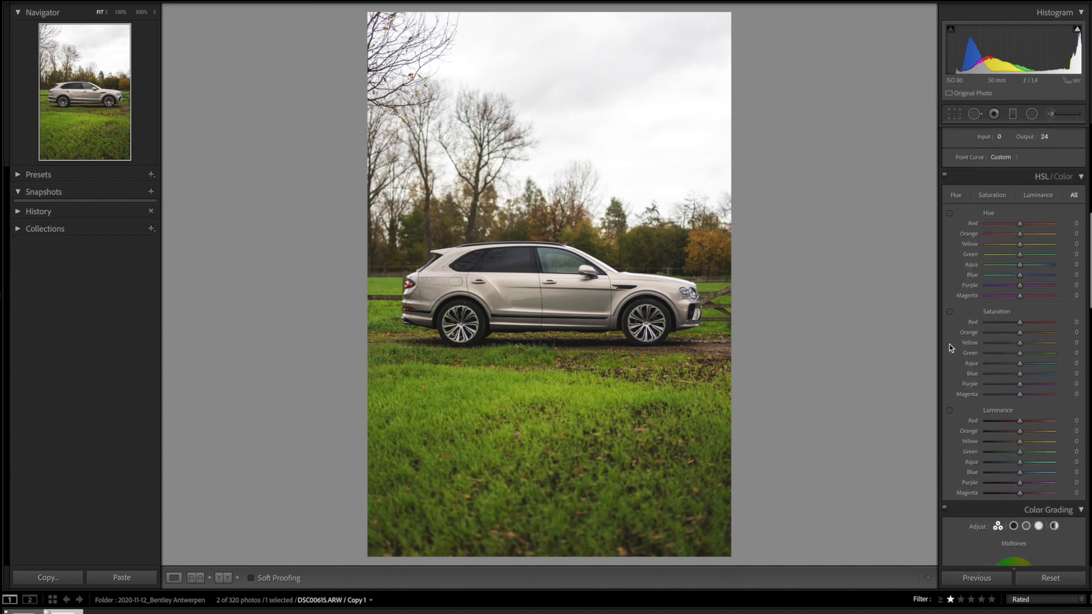
click(958, 196)
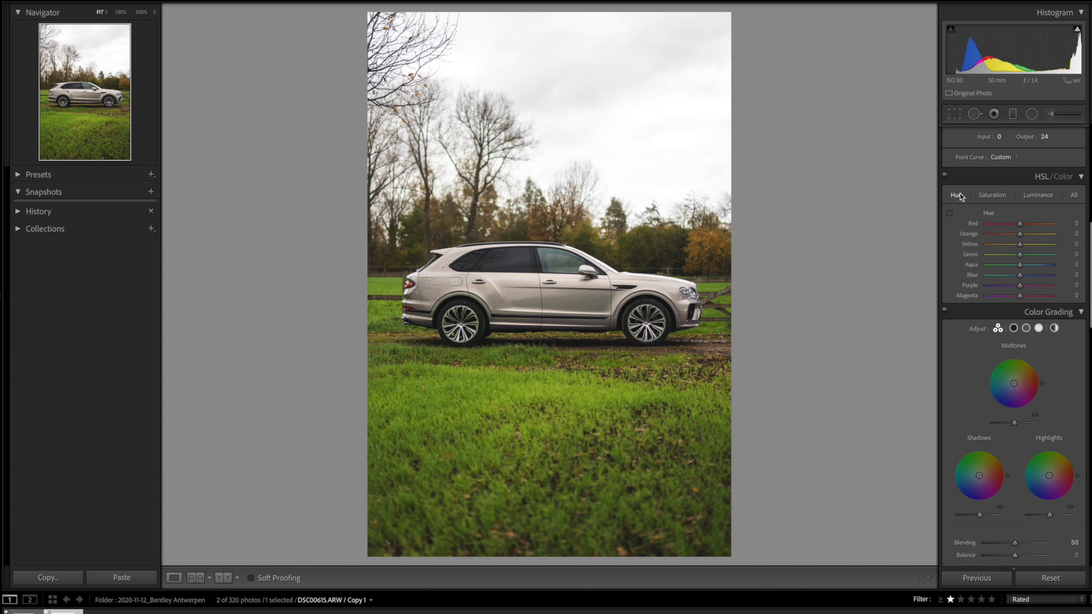
click(1076, 196)
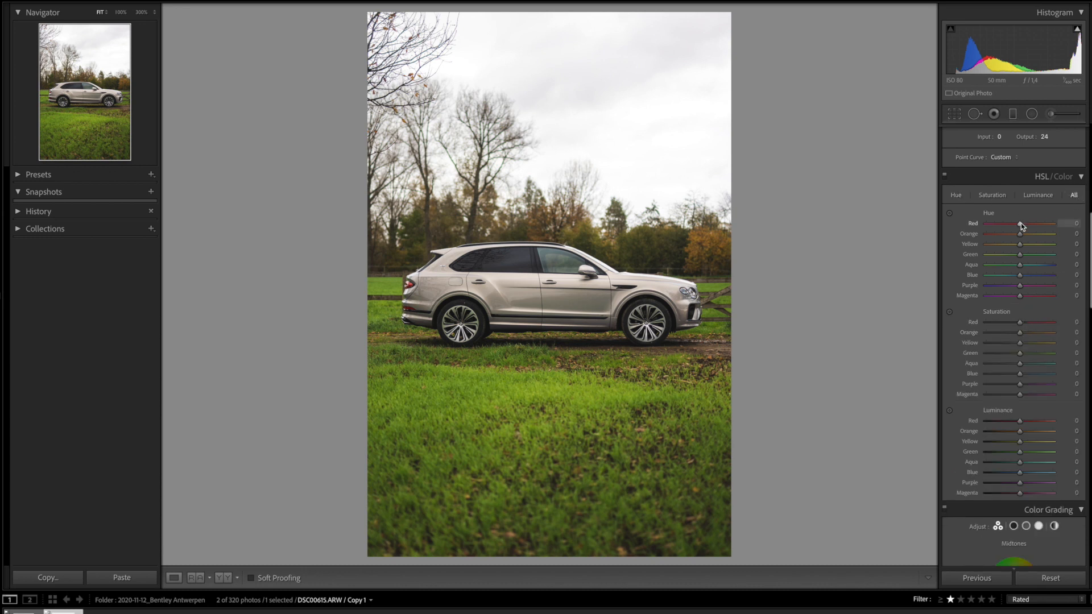
drag(1020, 246, 990, 248)
click(1020, 257)
drag(1020, 257, 970, 256)
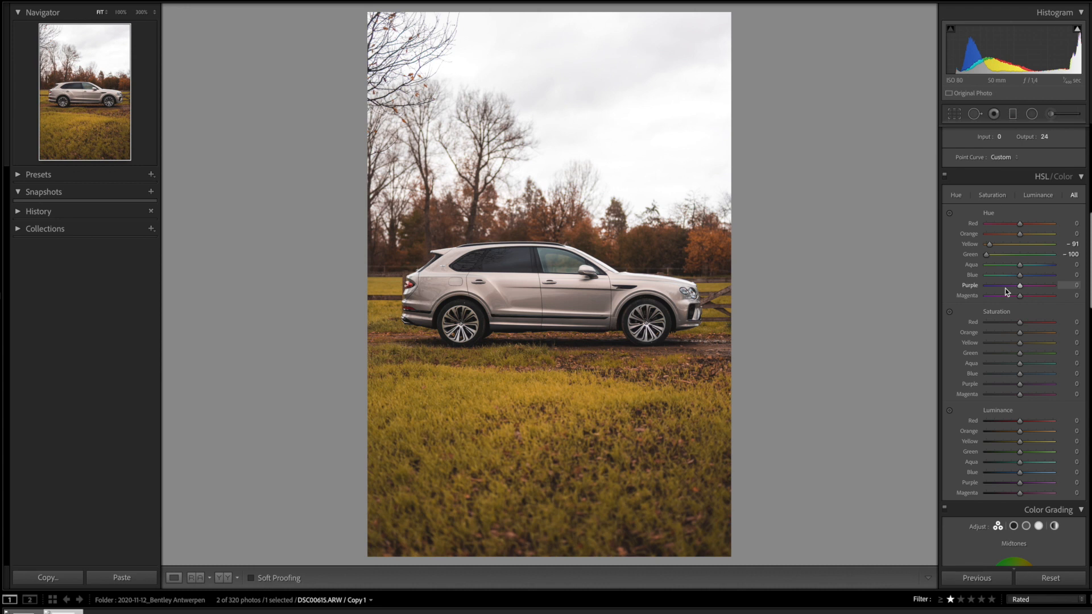
drag(1022, 279, 1019, 278)
Set saturation: Red +37, Orange -28, Yellow -35, Green -42, Blue -33; Aqua, Purple, Magenta -100
scroll(1019, 313, down, 2)
scroll(1020, 313, down, 3)
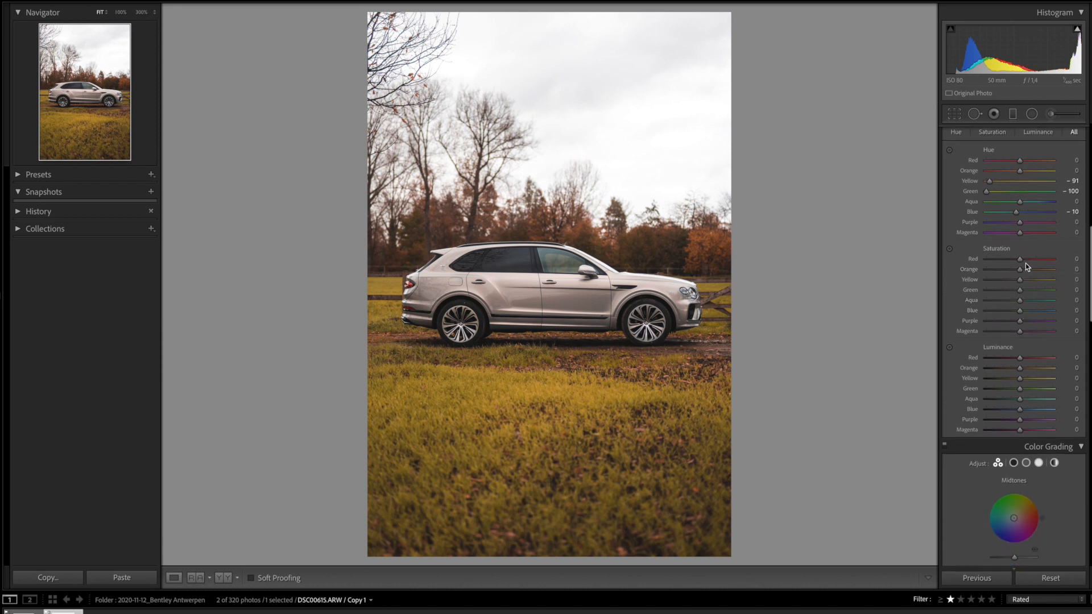
drag(1021, 259, 1008, 293)
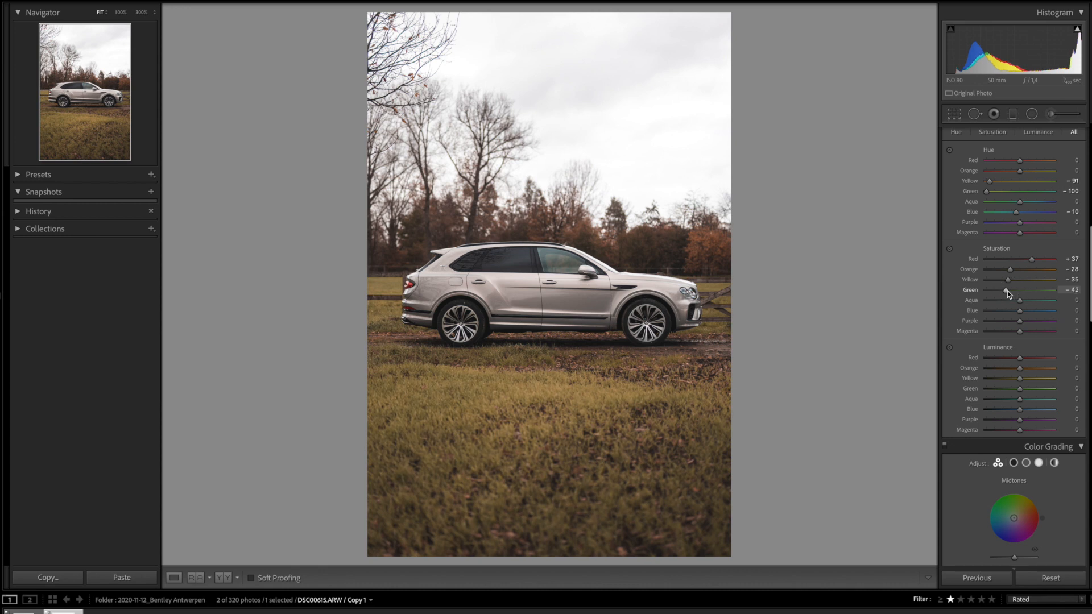
click(1021, 303)
mouse_move(1022, 304)
mouse_down()
mouse_move(970, 297)
mouse_move(1011, 313)
mouse_up()
drag(1021, 321, 940, 320)
Set luminance to Orange +100, Yellow +9, Green +63, Aqua +37 and Blue +44
scroll(992, 304, down, 1)
scroll(991, 305, down, 2)
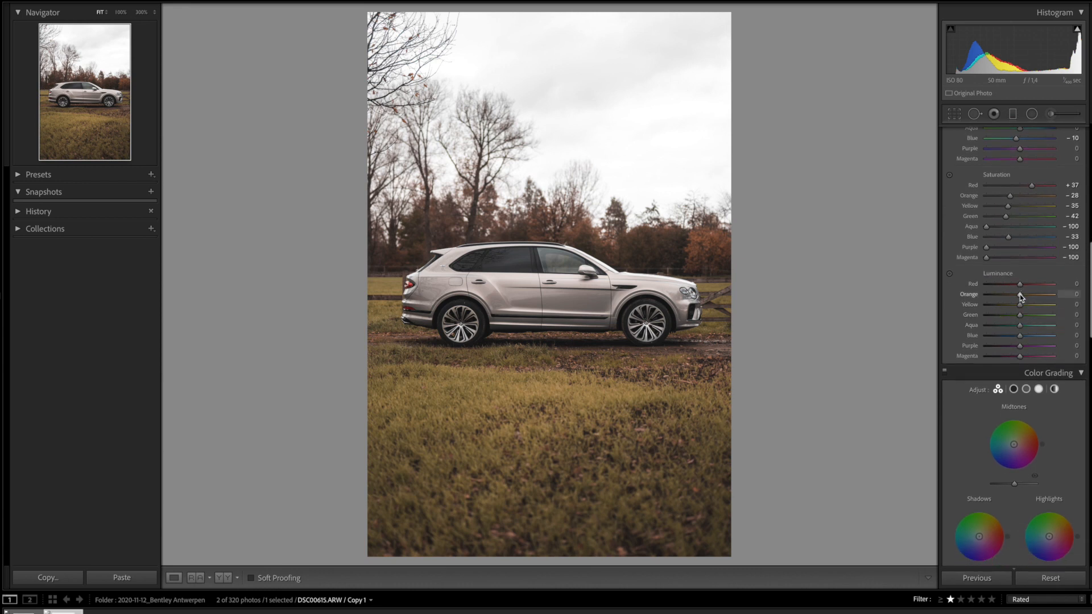
drag(1020, 295, 1066, 311)
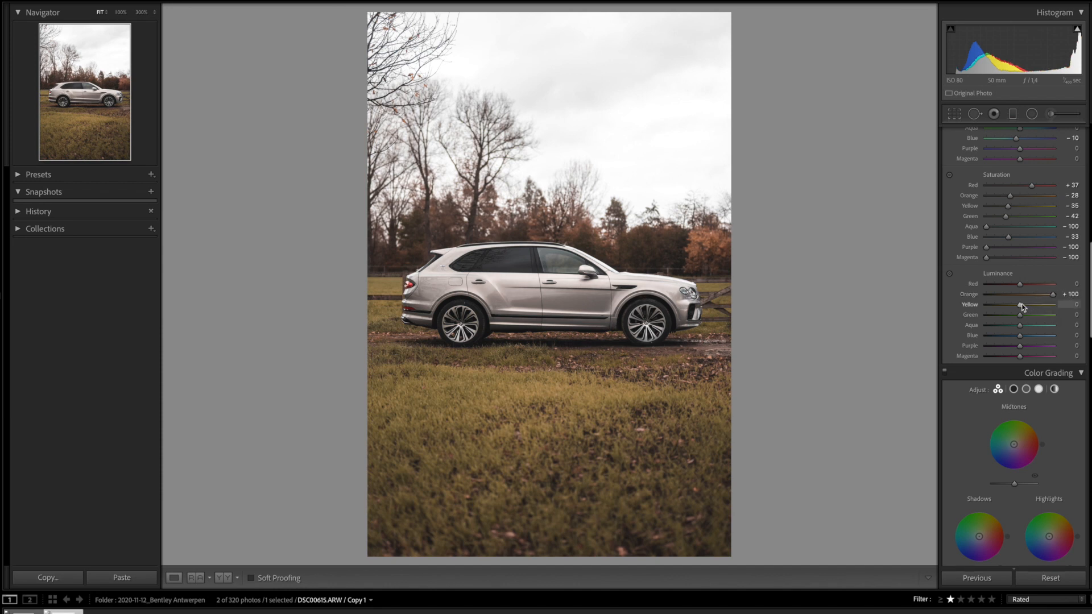
drag(1022, 306, 1040, 322)
mouse_move(1043, 321)
mouse_down()
mouse_move(1001, 331)
mouse_move(1034, 334)
mouse_up()
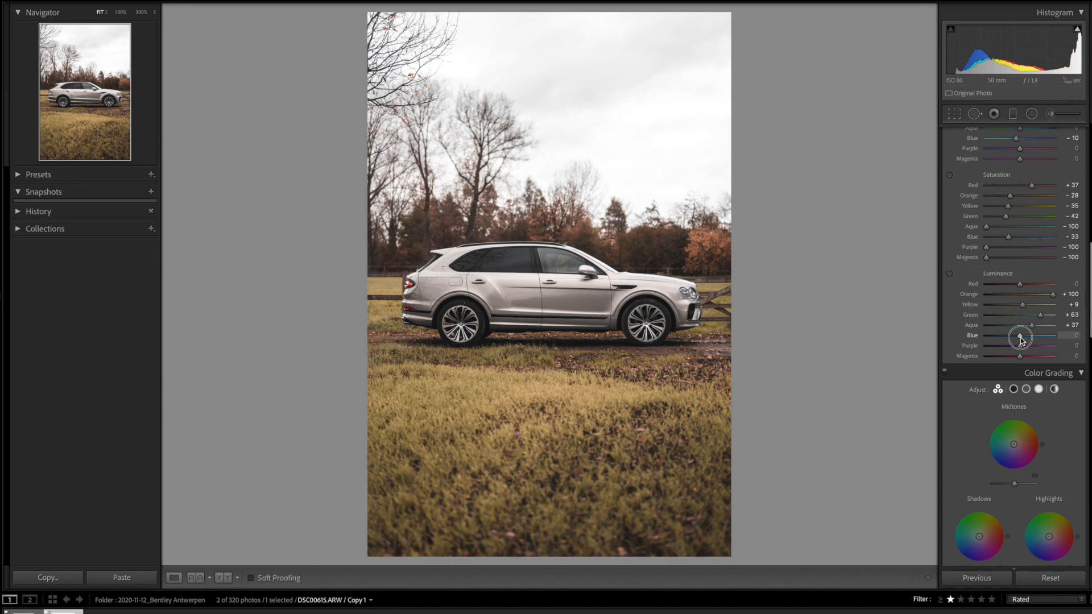
drag(1021, 338, 1036, 344)
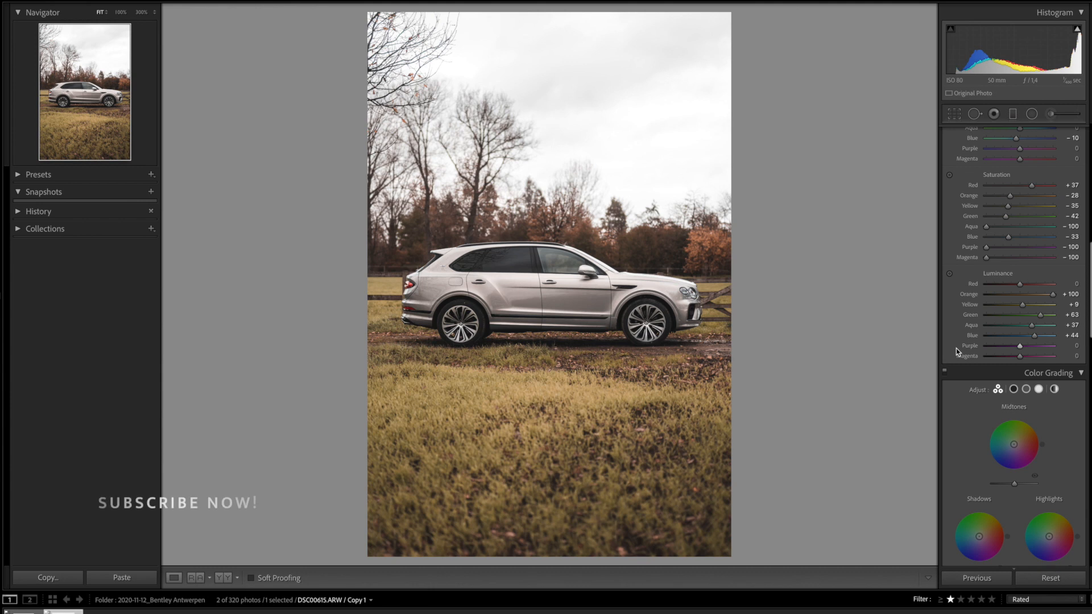
Color grade the shadows blue (H 232, S 35) and the highlights yellow (H 64, S 35)
scroll(956, 348, down, 5)
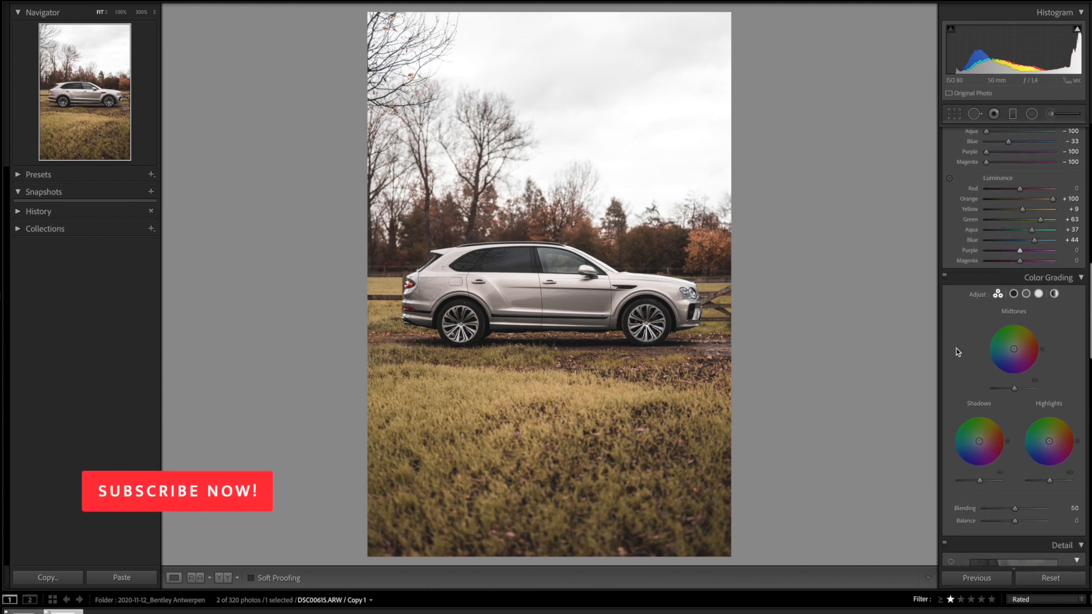
scroll(957, 348, down, 3)
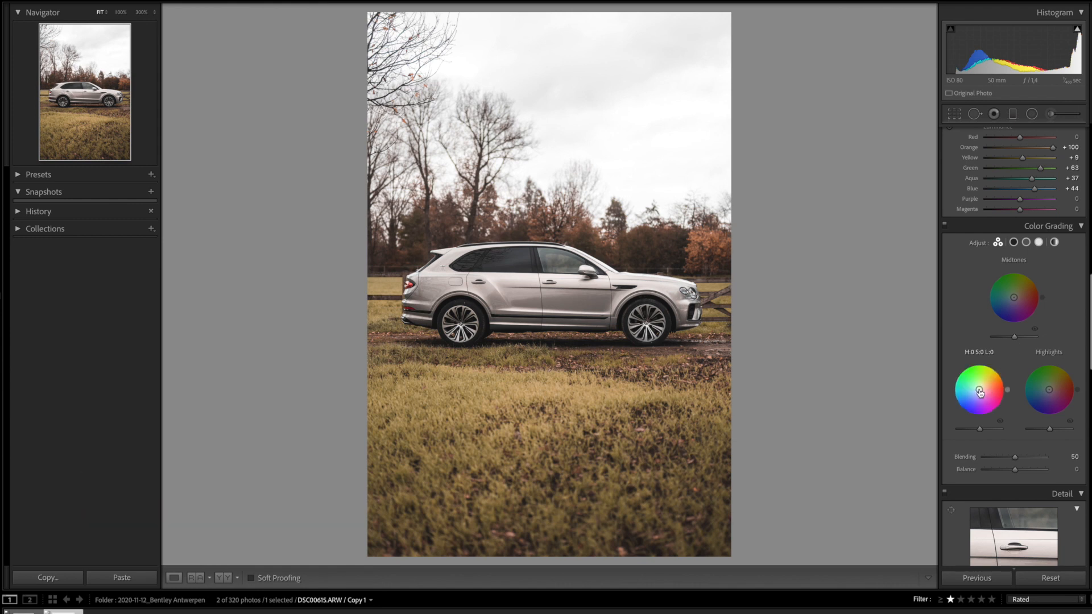
drag(979, 390, 976, 395)
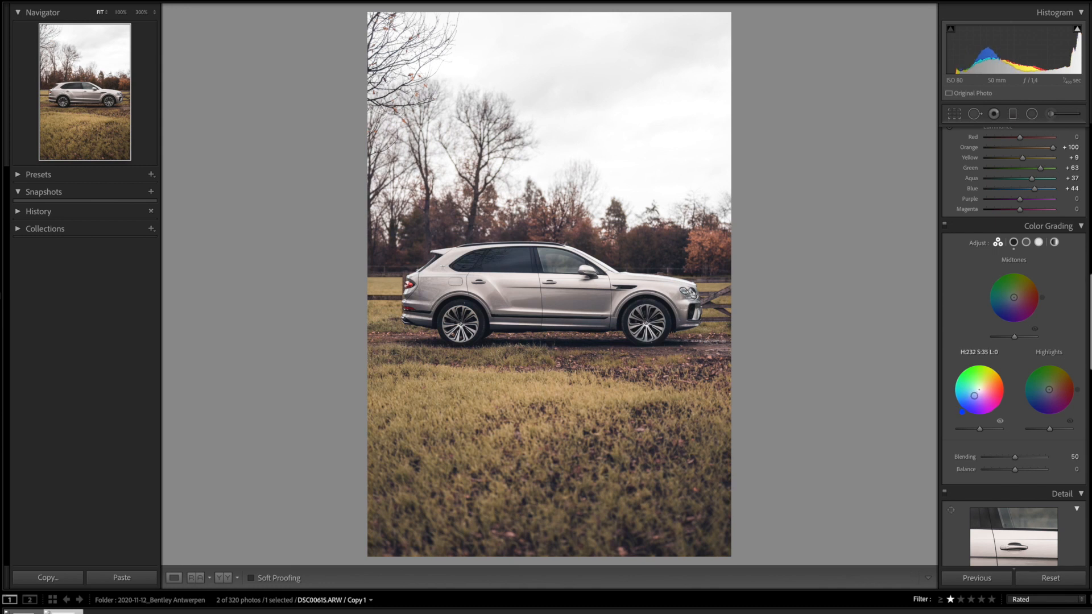
drag(1050, 391, 1052, 383)
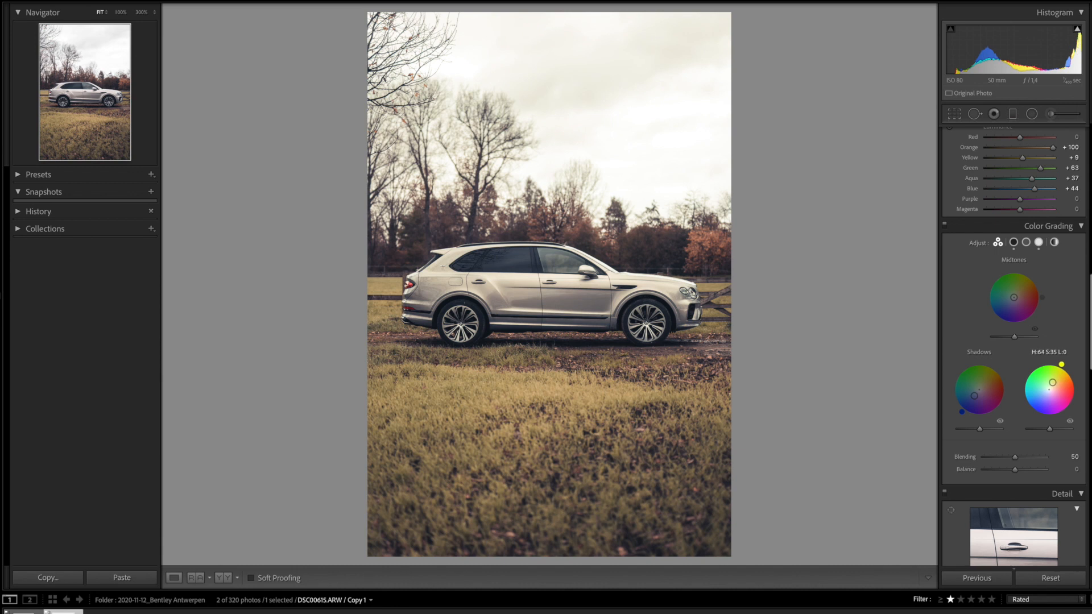
Raise Sharpening Masking in the Detail panel to 40
scroll(1000, 409, down, 8)
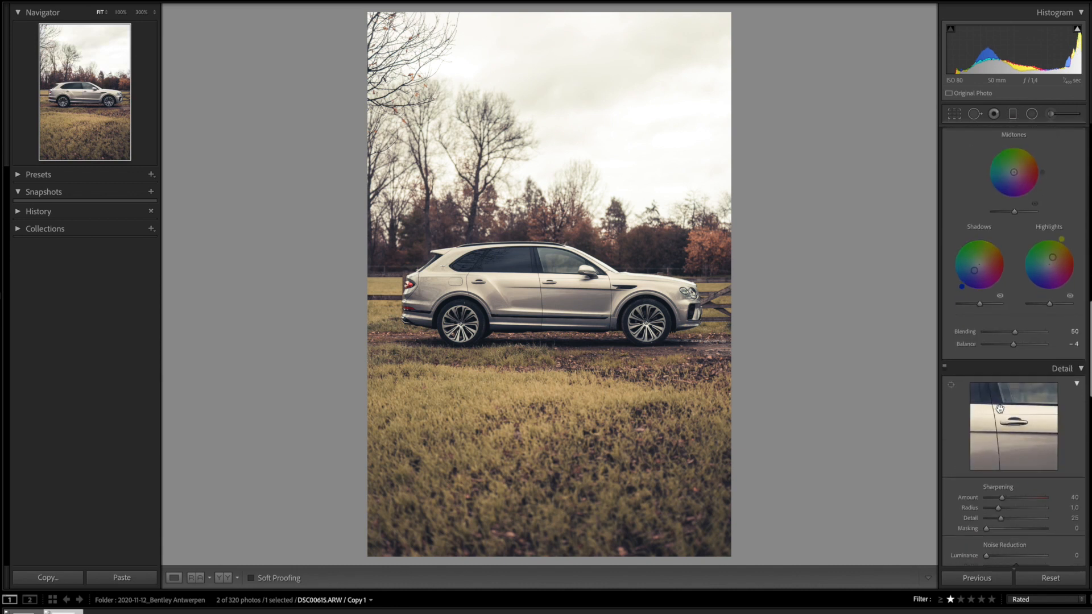
scroll(1000, 408, down, 2)
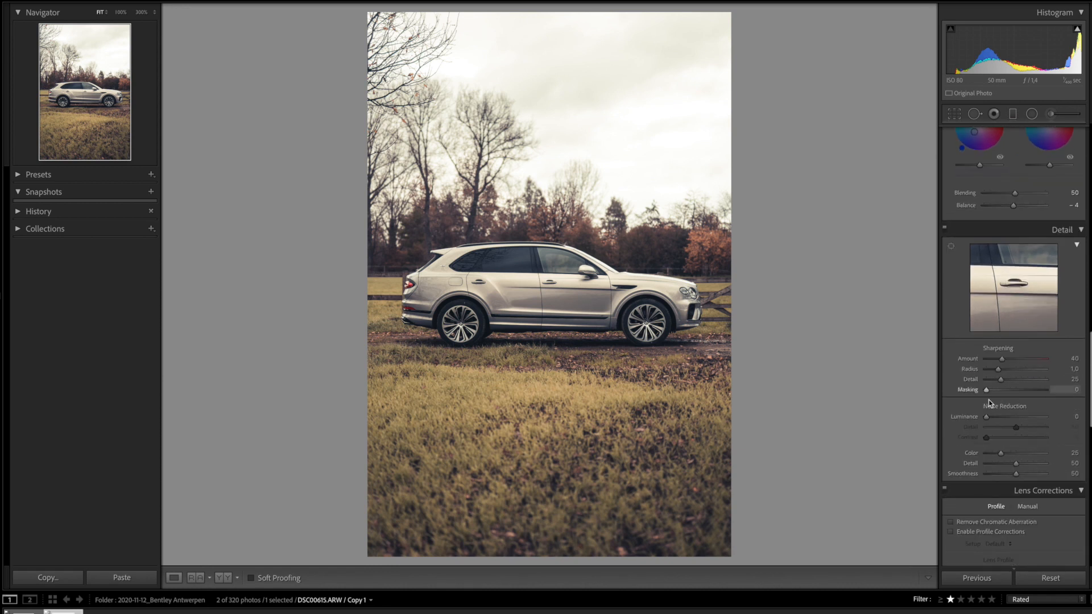
drag(987, 391, 1030, 392)
Turn on Remove Chromatic Aberration in Lens Corrections
scroll(994, 442, down, 5)
click(979, 360)
scroll(979, 359, down, 4)
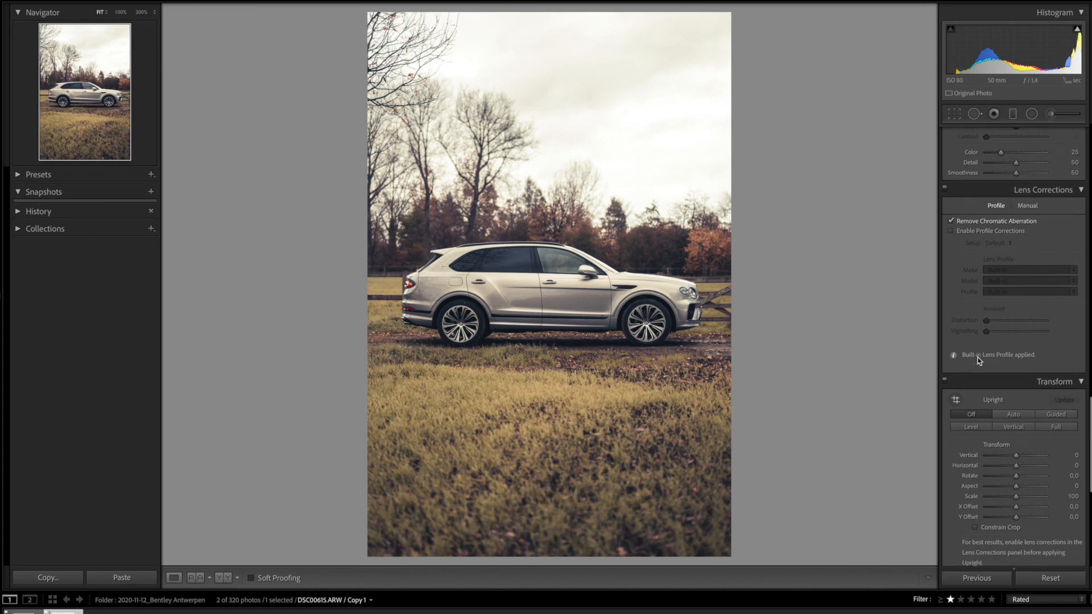
scroll(978, 357, down, 2)
drag(1017, 378, 1017, 383)
Add a post-crop vignette with Amount -9 to darken the edges
scroll(1019, 440, down, 3)
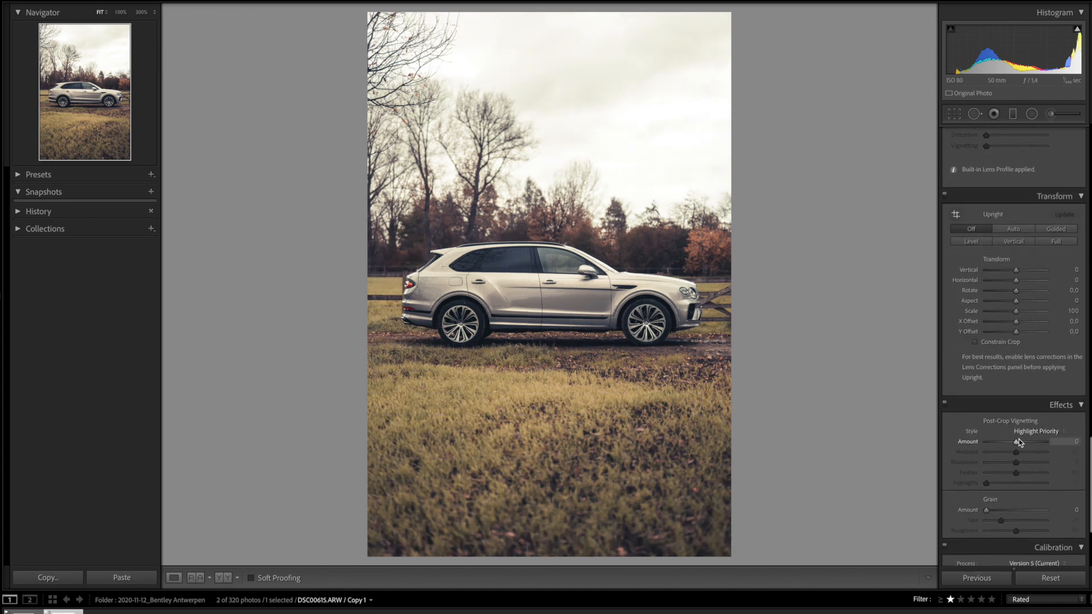
drag(1016, 442, 1013, 442)
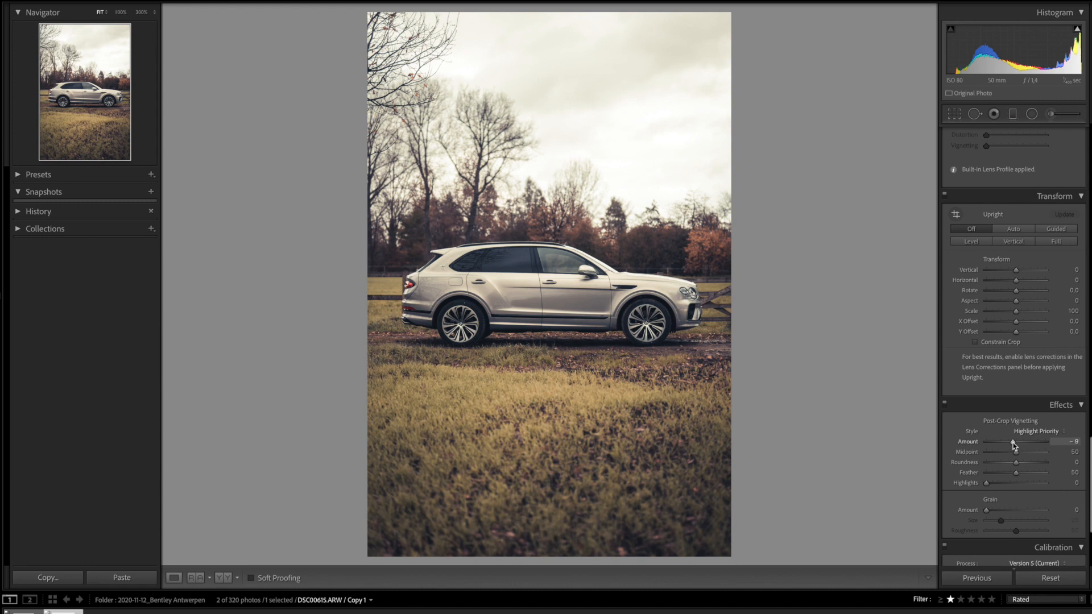
scroll(1015, 446, up, 10)
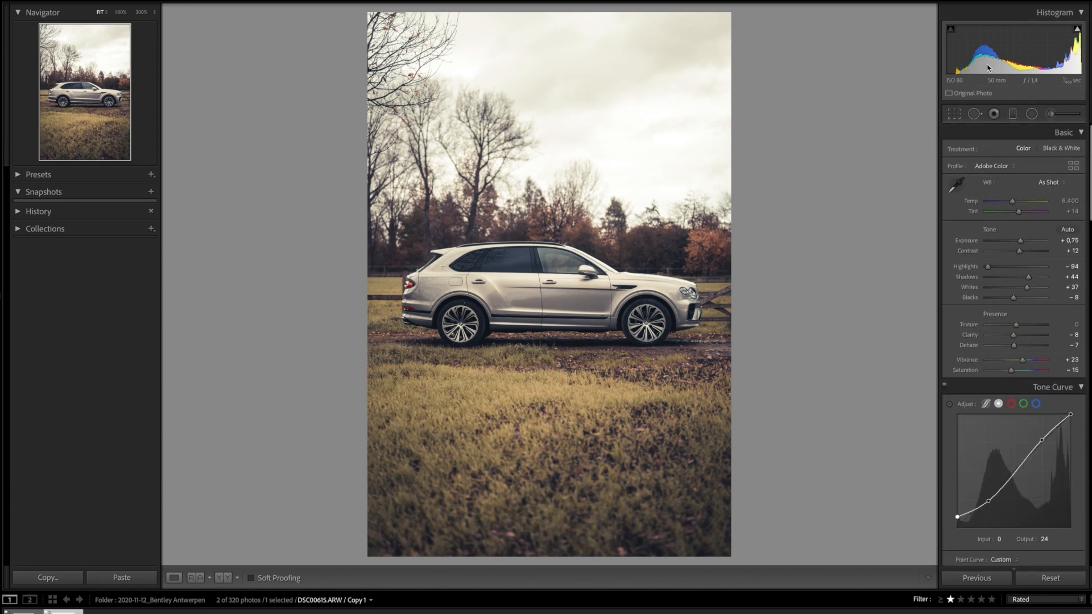
Add an inverted radial filter around the car with Exposure 0.33, Contrast 8, Clarity 22
click(1032, 114)
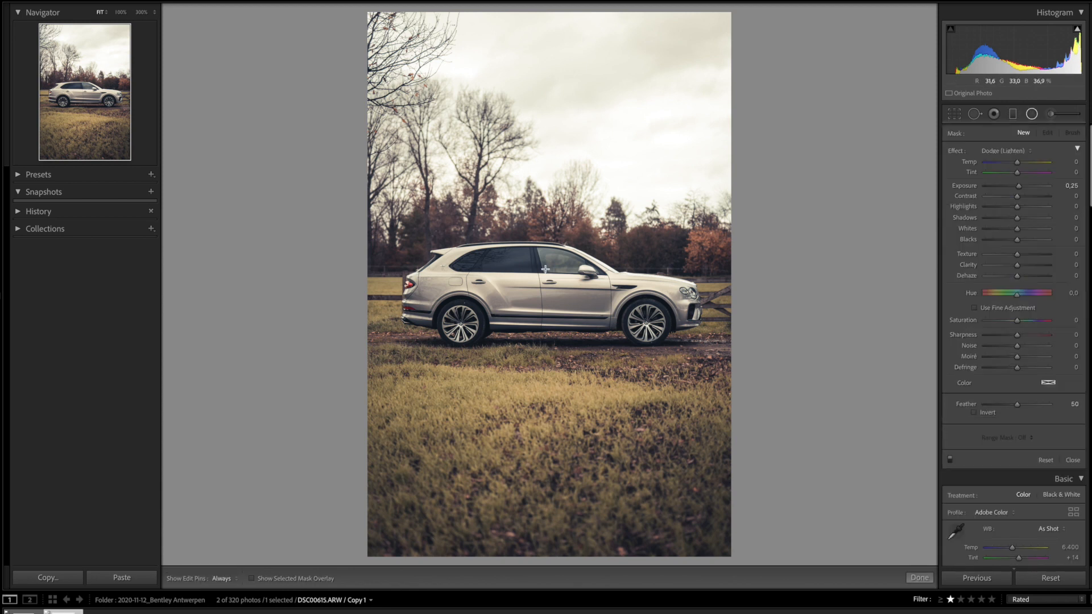
drag(543, 291, 720, 364)
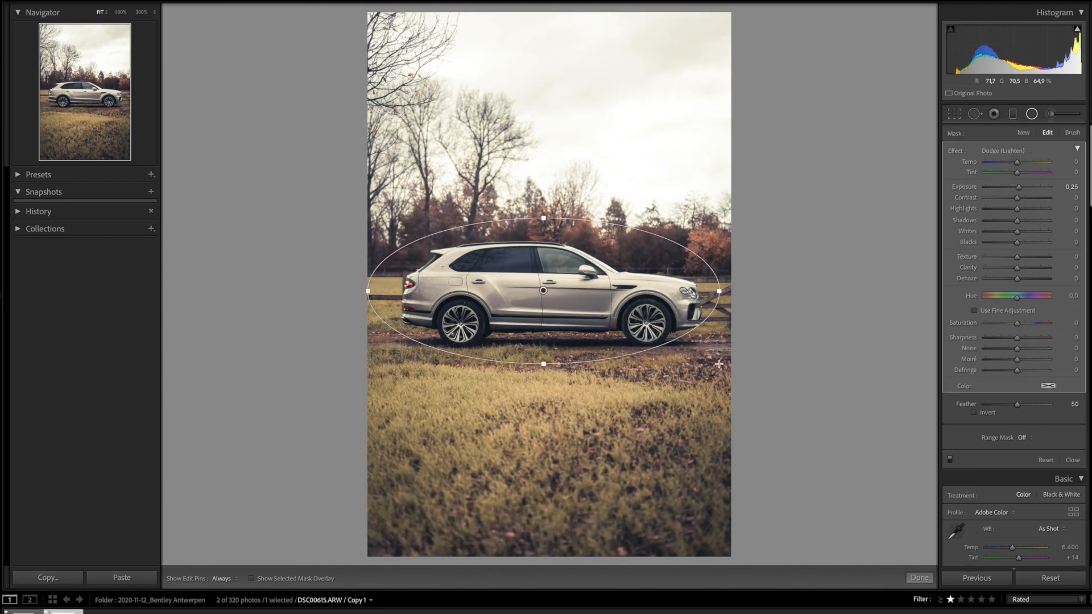
drag(544, 291, 547, 294)
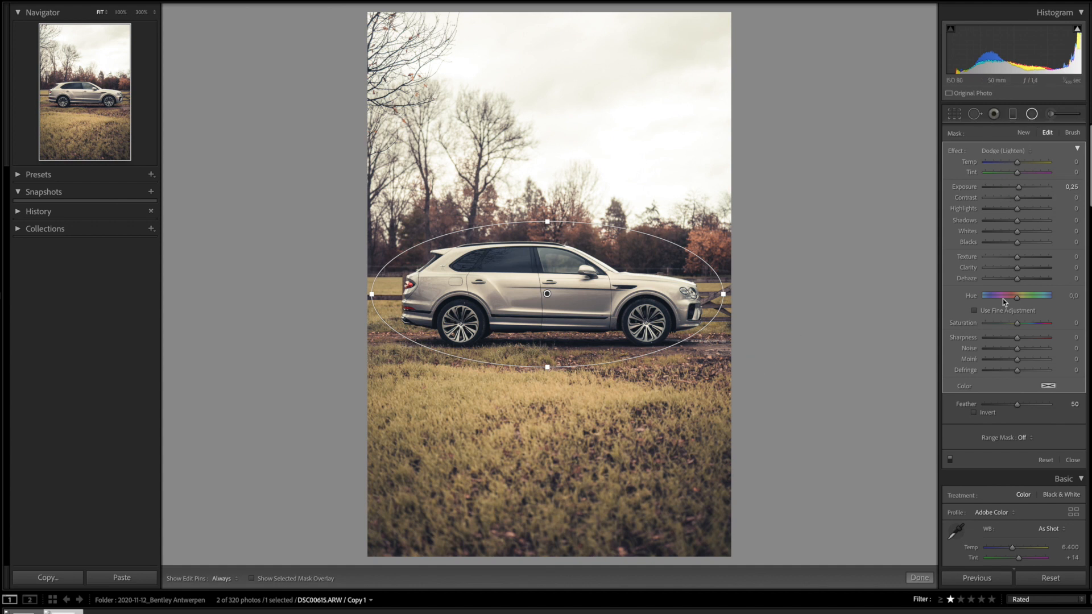
click(990, 412)
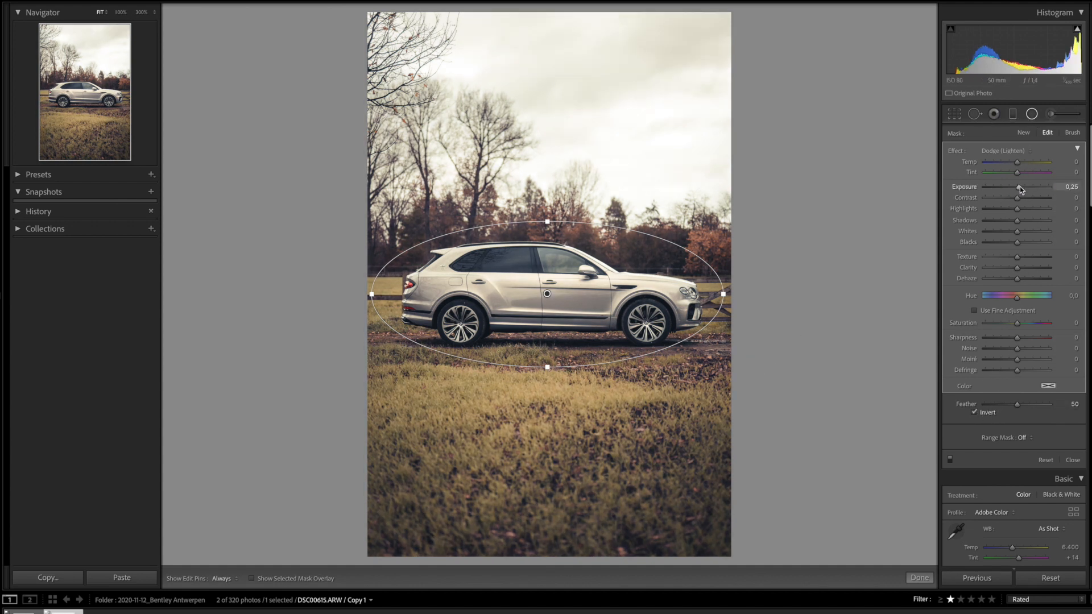
drag(1020, 189, 1020, 199)
drag(1018, 268, 1026, 272)
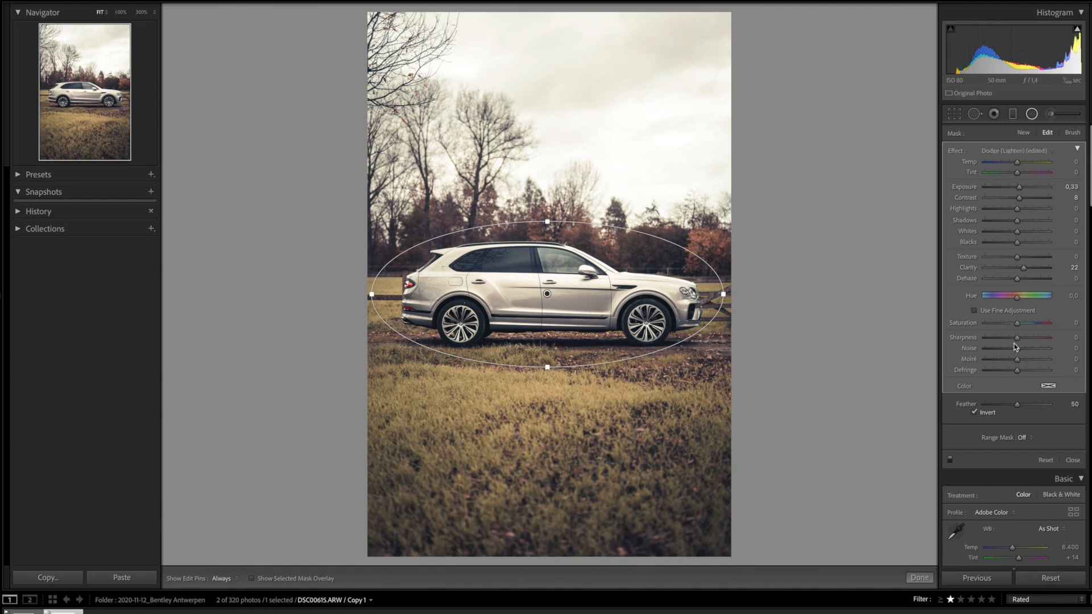
click(1024, 134)
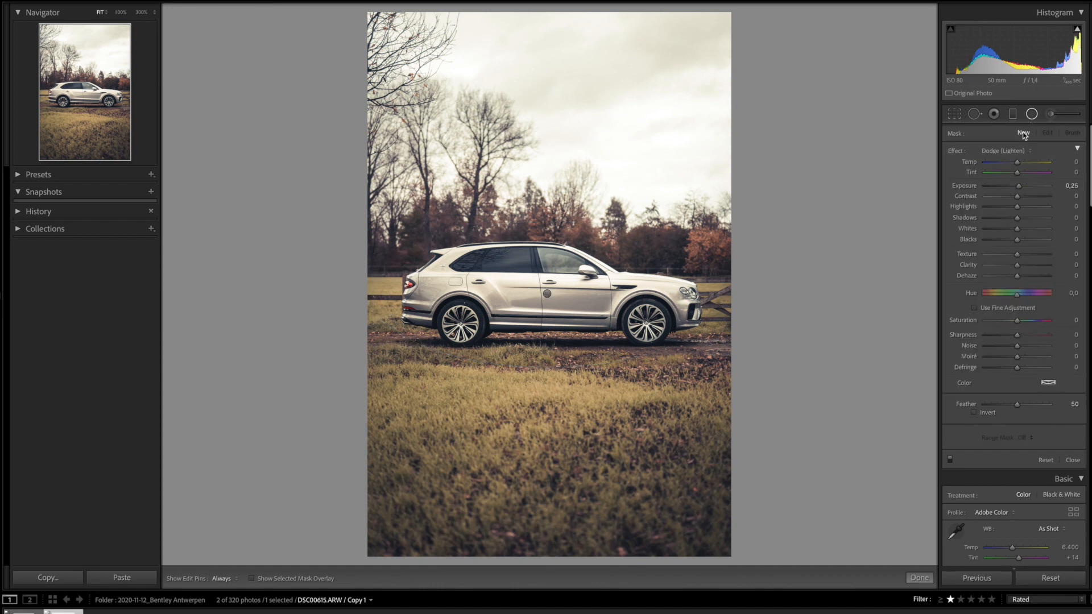
At 100% zoom, add an inverted radial filter on the front wheel with Feather 0 and Shadows +15
click(653, 322)
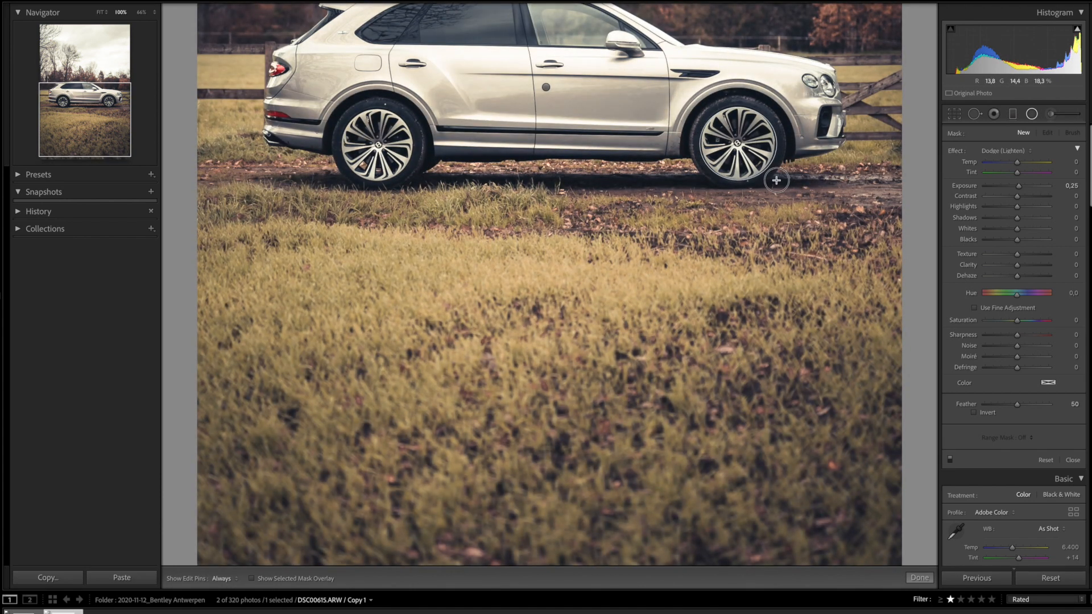
drag(777, 180, 775, 180)
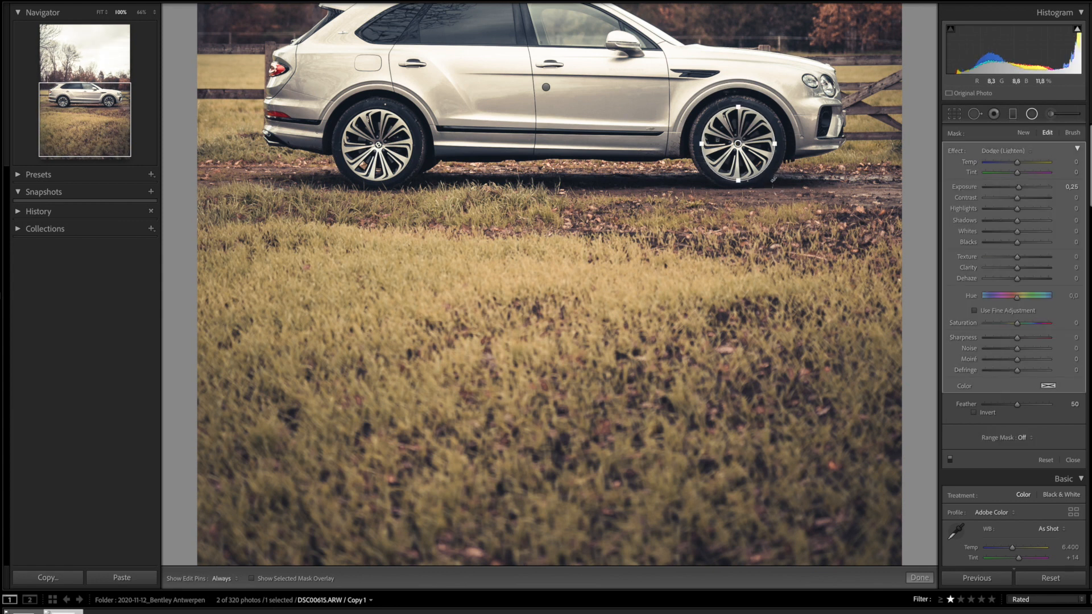
click(974, 412)
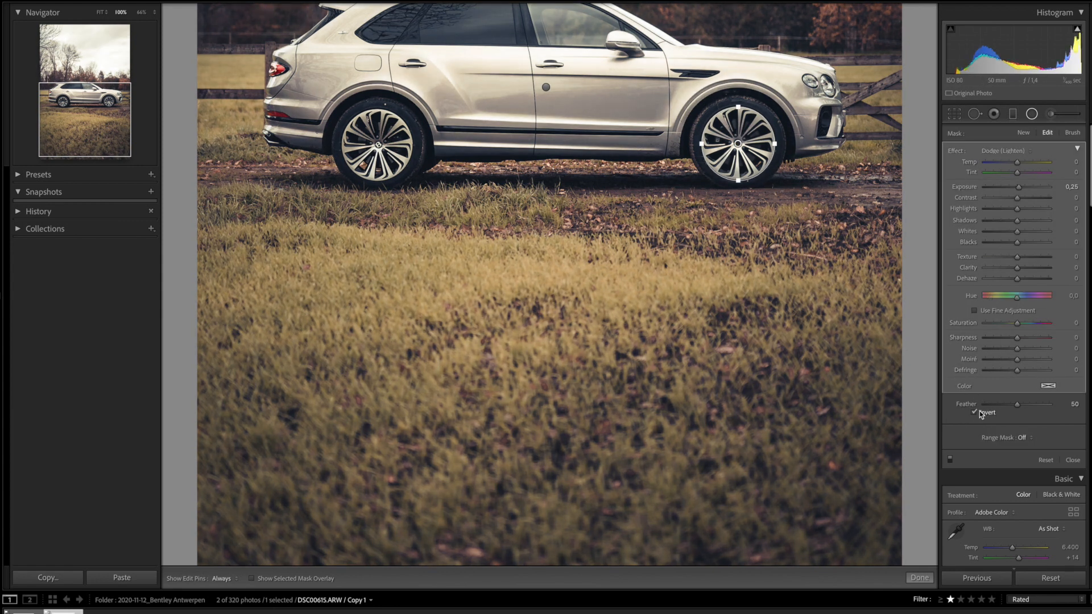
drag(1017, 404, 975, 402)
drag(1018, 221, 1021, 223)
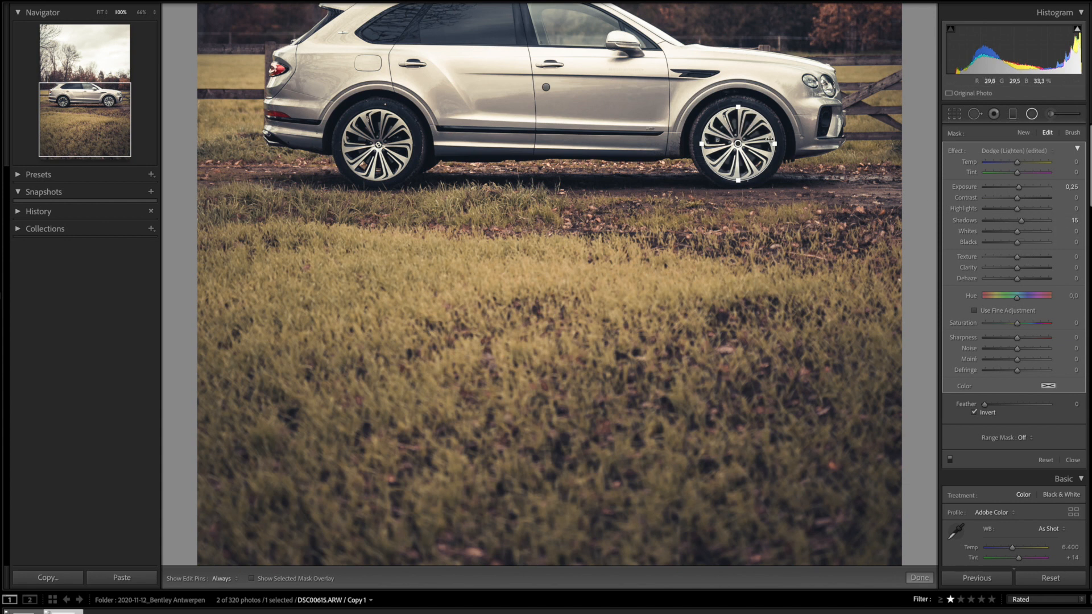
Duplicate the front wheel filter onto the rear wheel and return the view to Fit
right_click(738, 143)
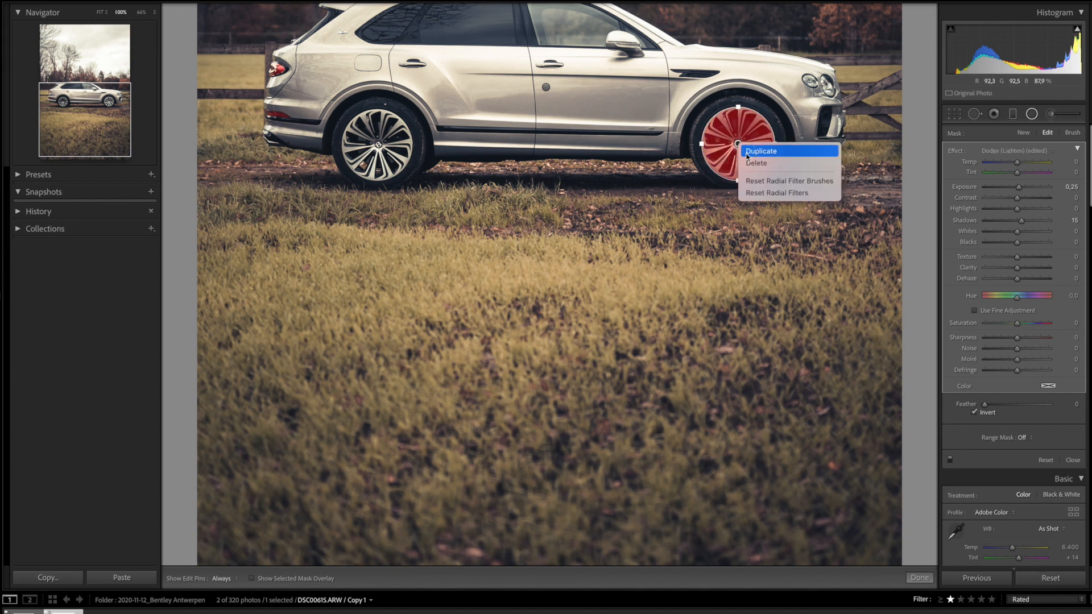
click(747, 156)
drag(738, 143, 378, 145)
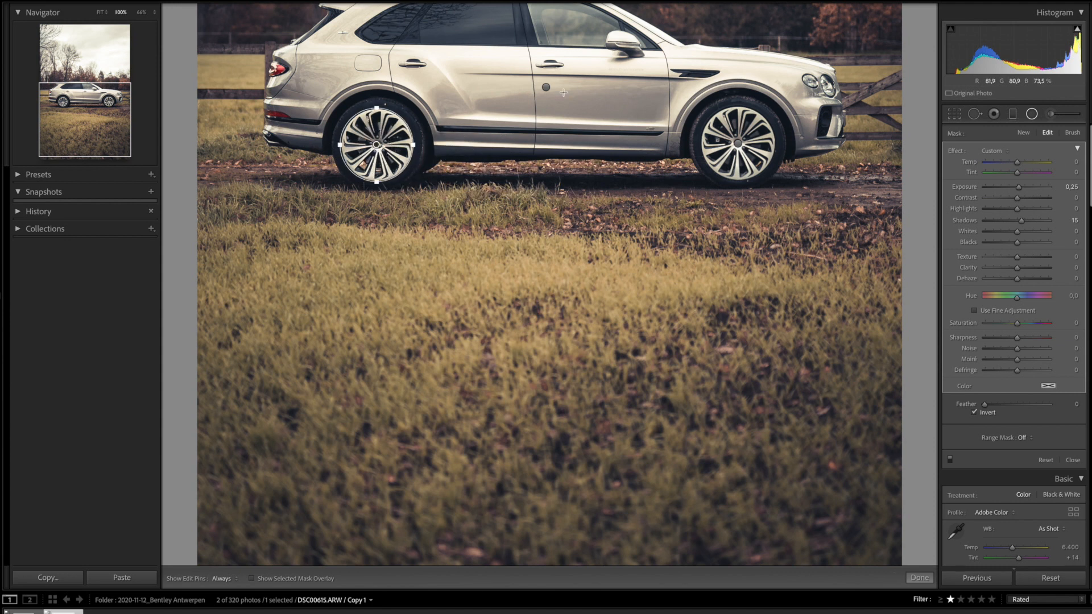
key(z)
click(102, 12)
click(102, 13)
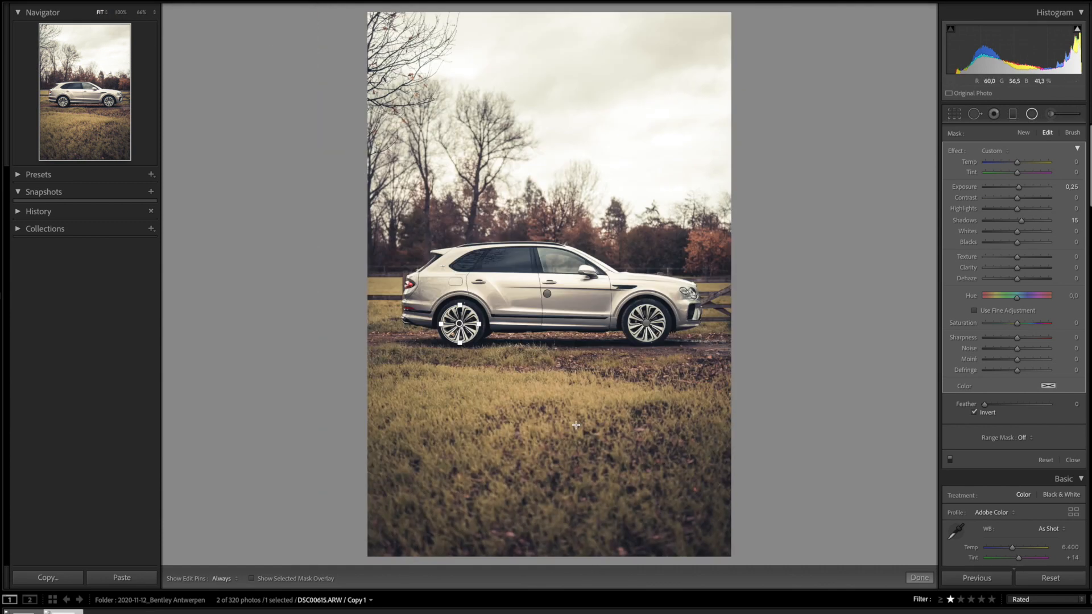
click(1014, 113)
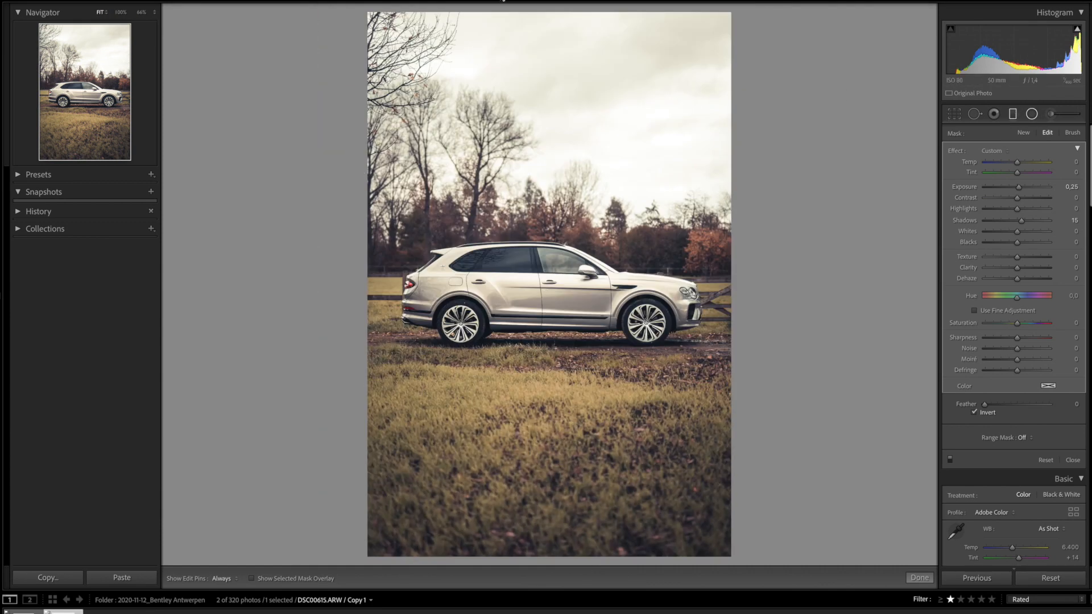
Add a graduated filter down over the sky with Exposure -2.30 and Dehaze 41
drag(586, 12, 566, 206)
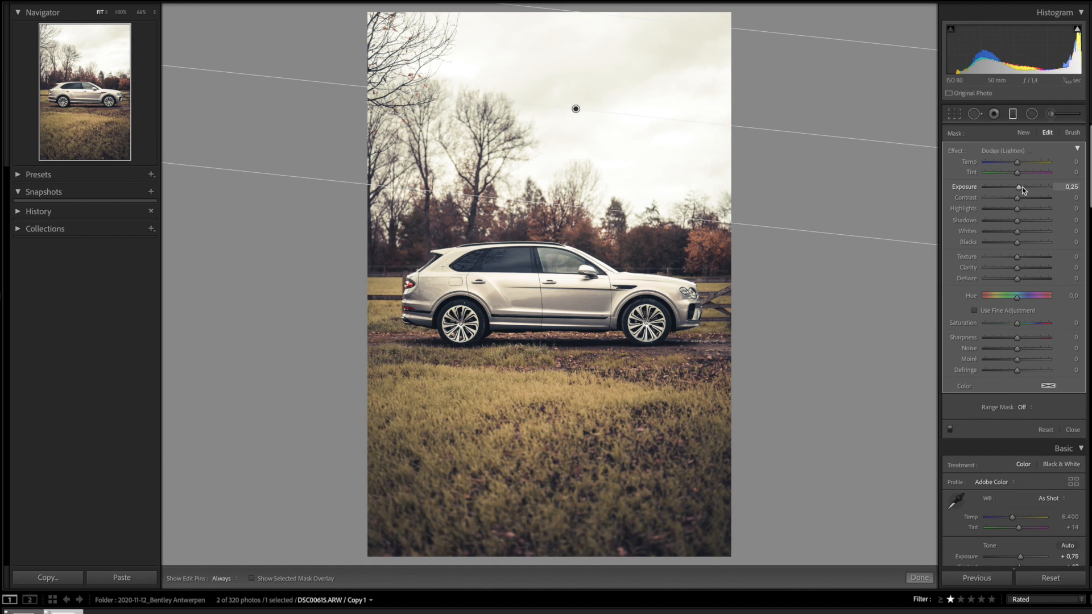
drag(1019, 188, 1000, 192)
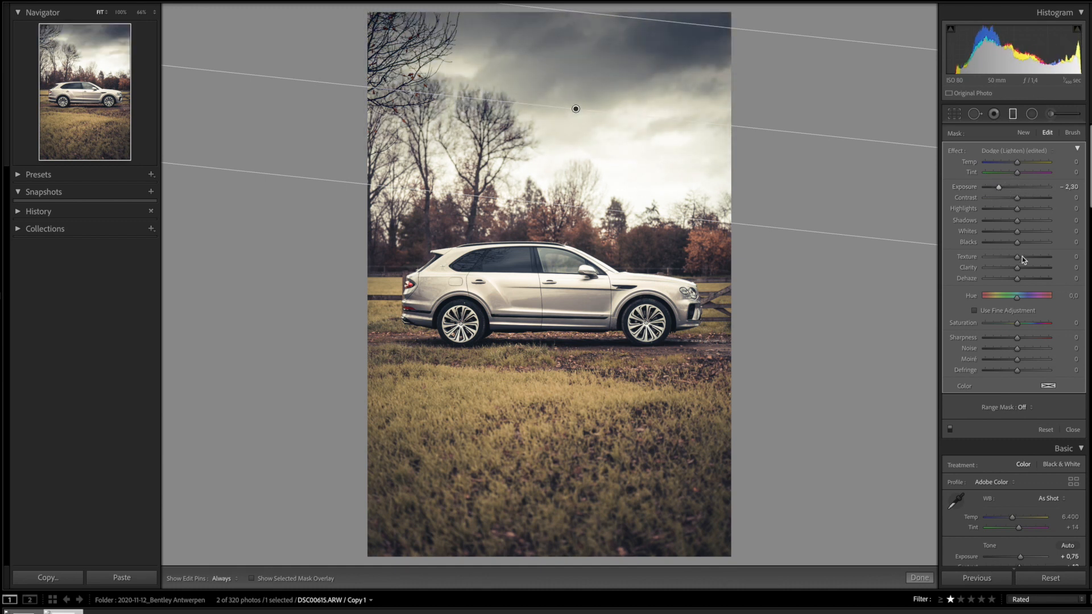
drag(1016, 284, 1031, 282)
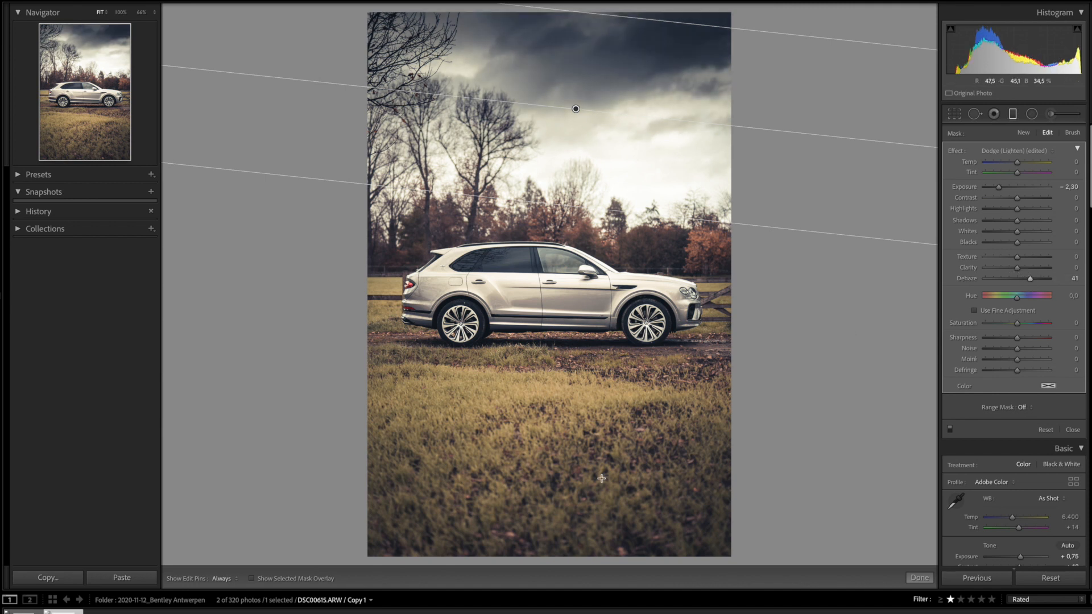
Add a bottom grass gradient with Exposure -0.15 and Dehaze -4, then set global Exposure to +1.10
drag(564, 564, 565, 356)
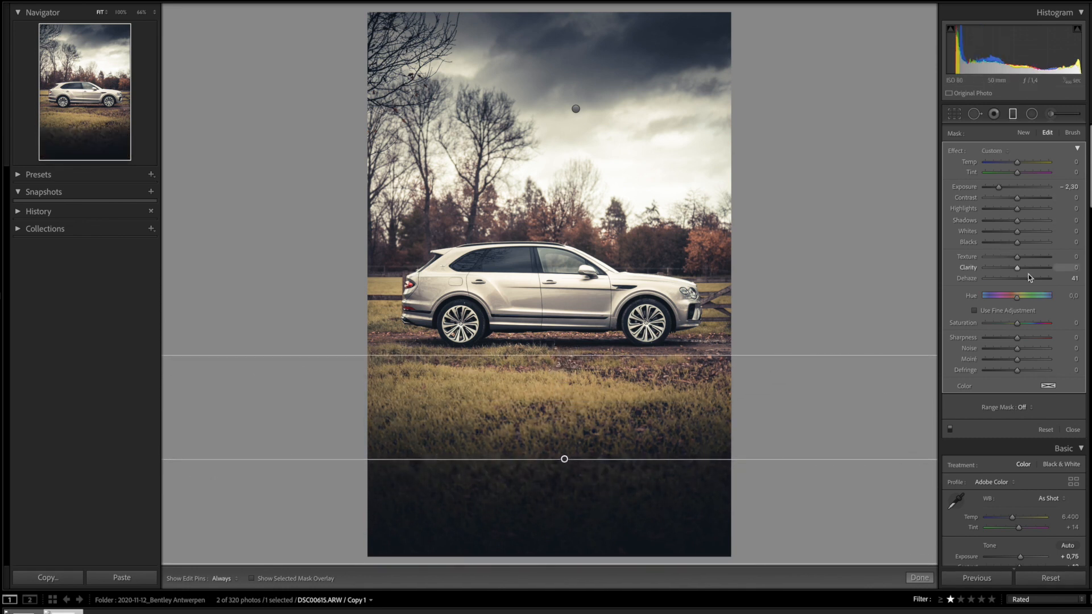
drag(1030, 281, 1017, 283)
drag(999, 188, 1018, 191)
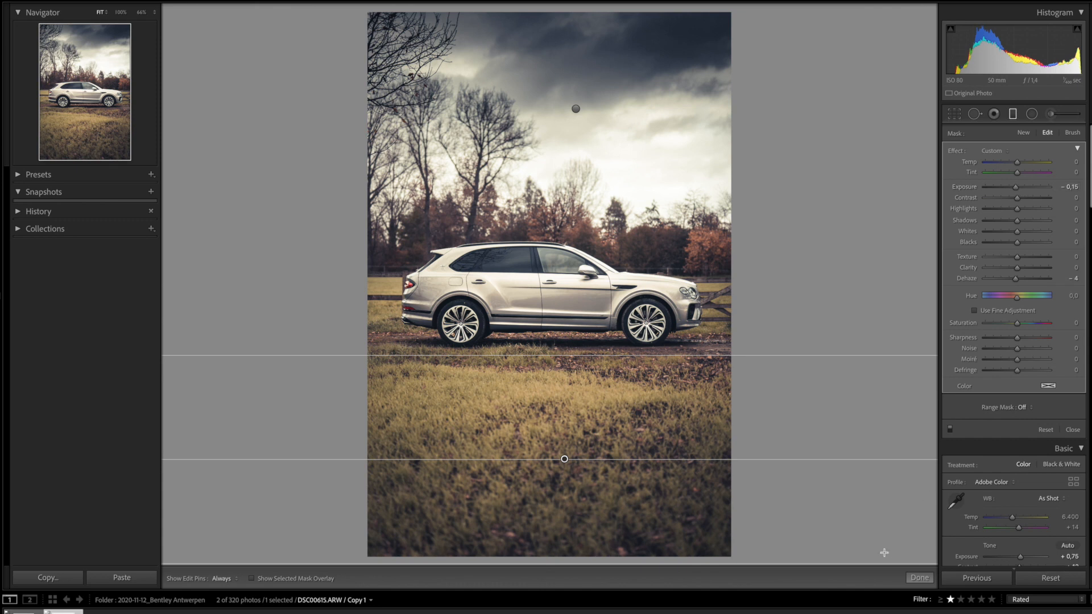
click(920, 578)
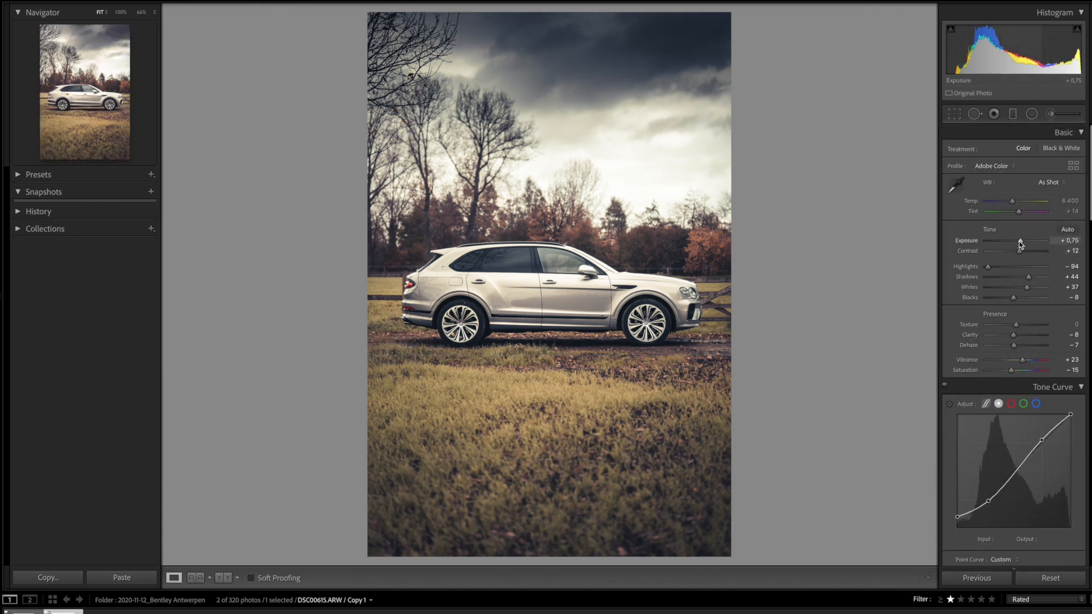
drag(1021, 243, 1024, 244)
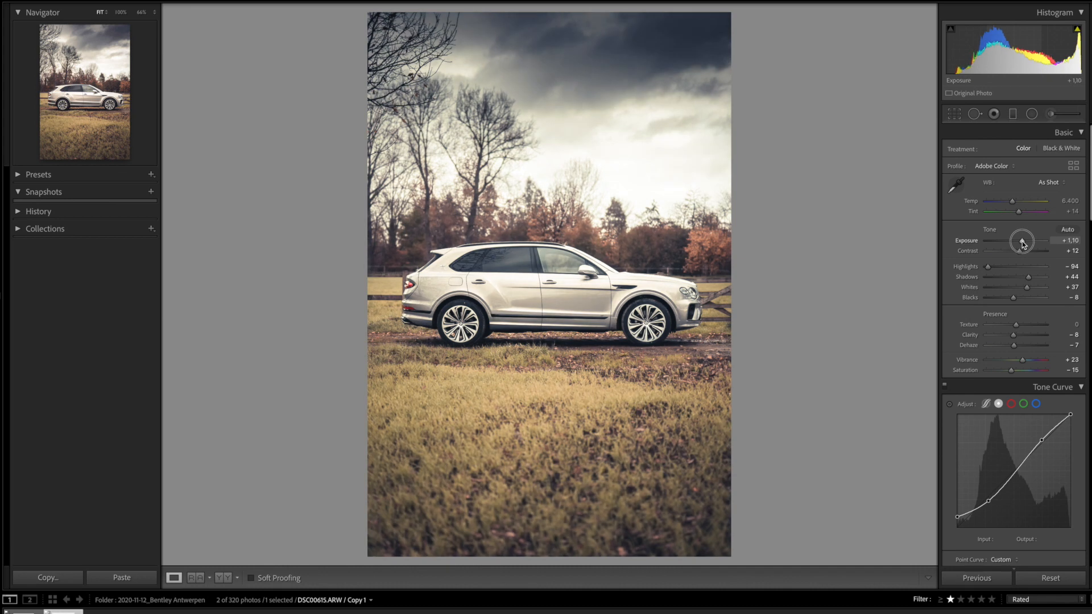